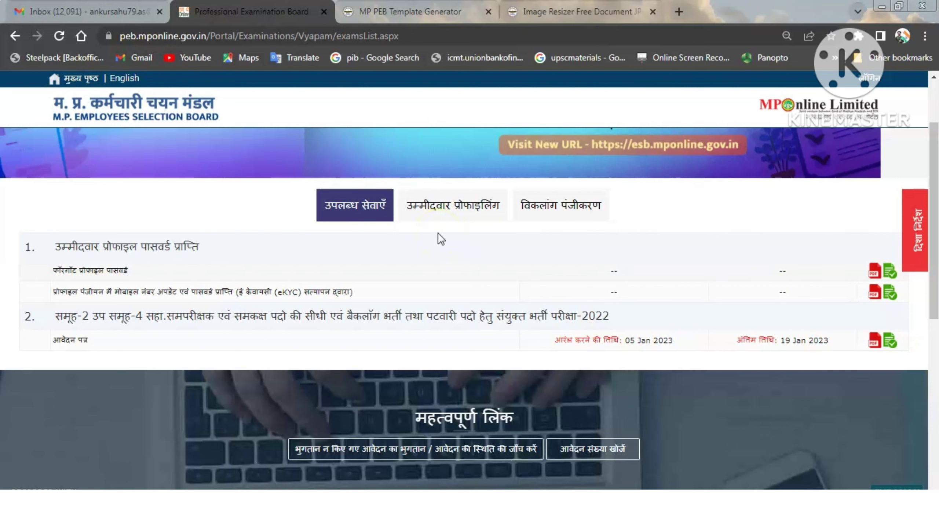
Step: Open the candidate profile registration form and answer नहीं (No) to already having a registered profile ID
click(468, 212)
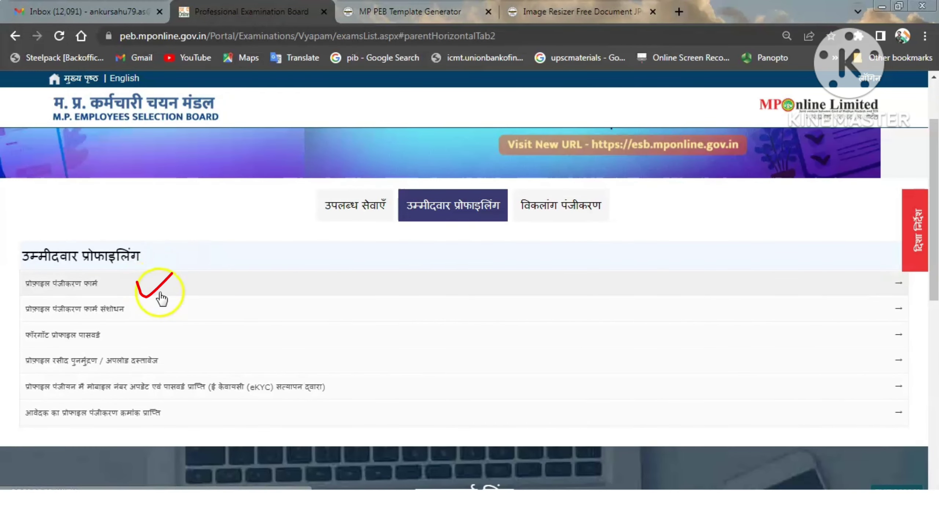
click(196, 292)
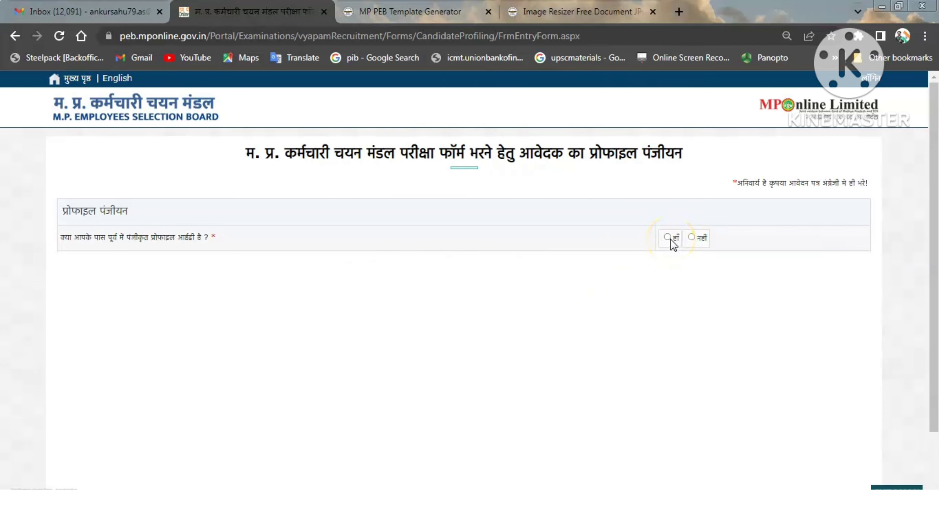
click(691, 237)
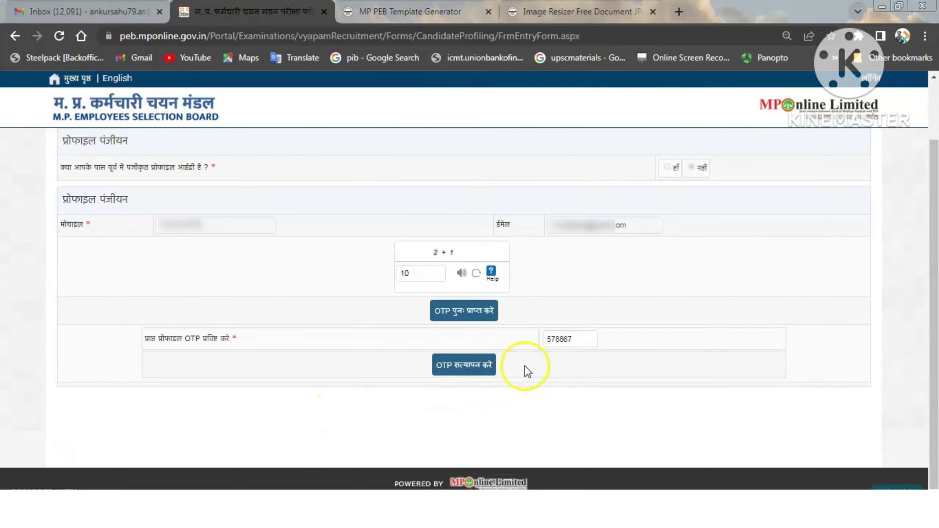
Step: Verify the received profile OTP to register the profile, and log in with the profile registration number and password
key(ctrl+v)
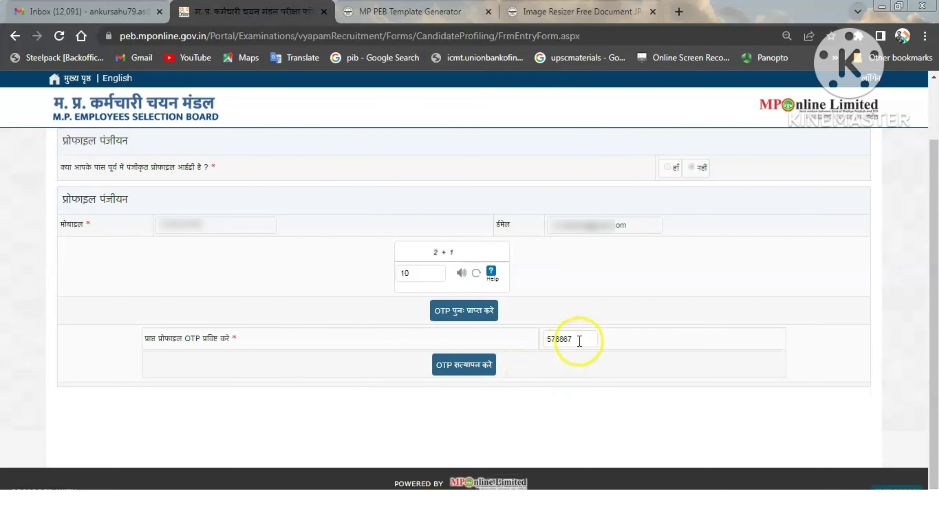
click(576, 342)
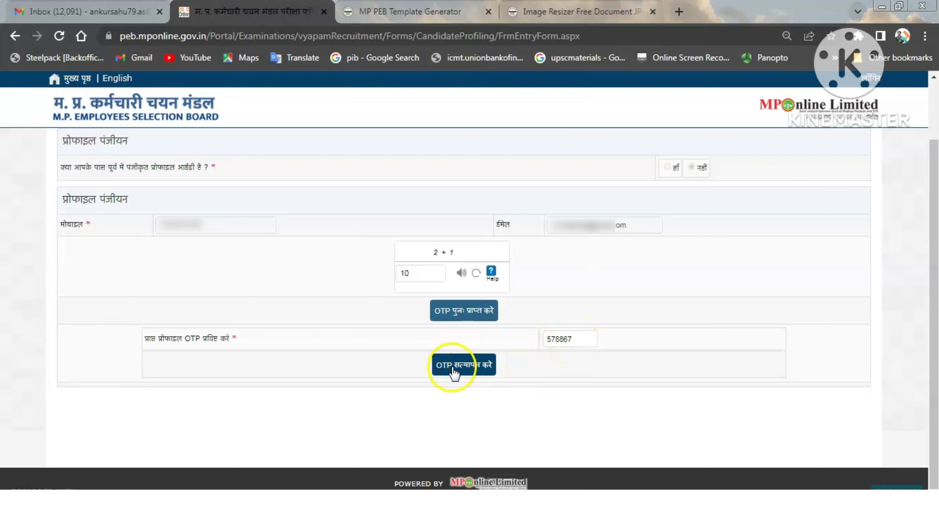
click(464, 370)
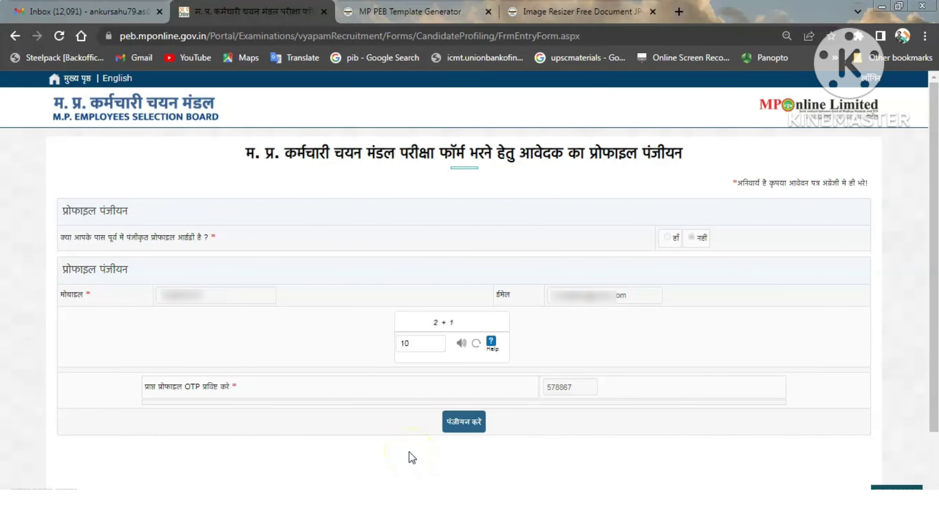
click(468, 429)
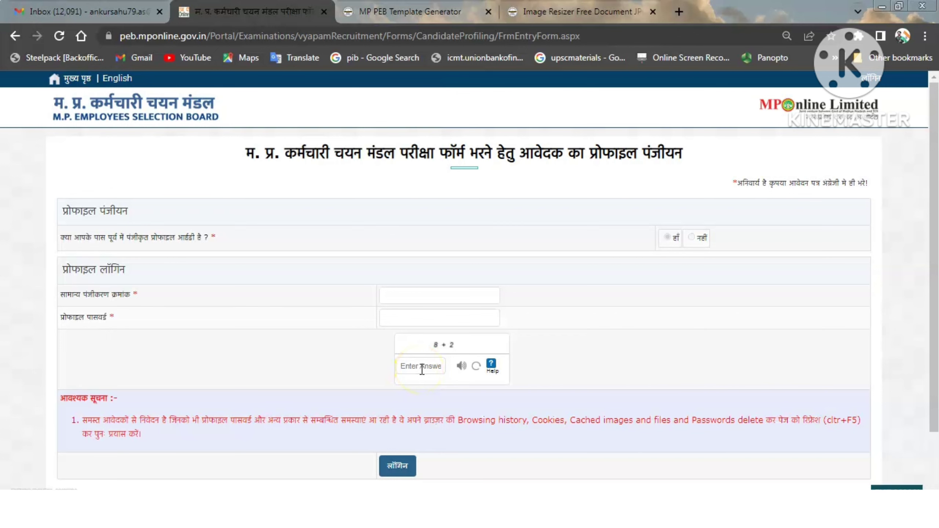
click(397, 467)
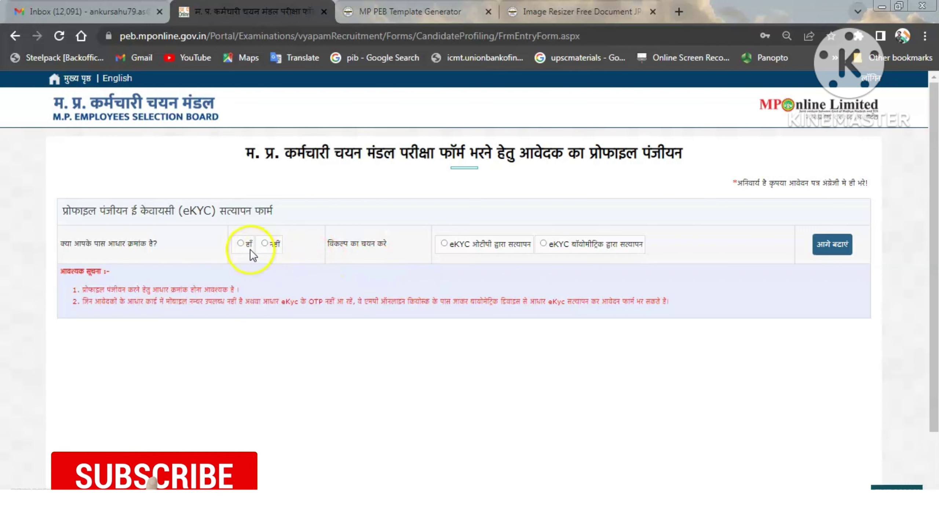
Step: Declare having an Aadhaar number, choose eKYC by OTP, and fetch the applicant's details with the Aadhaar number and received OTP
click(241, 244)
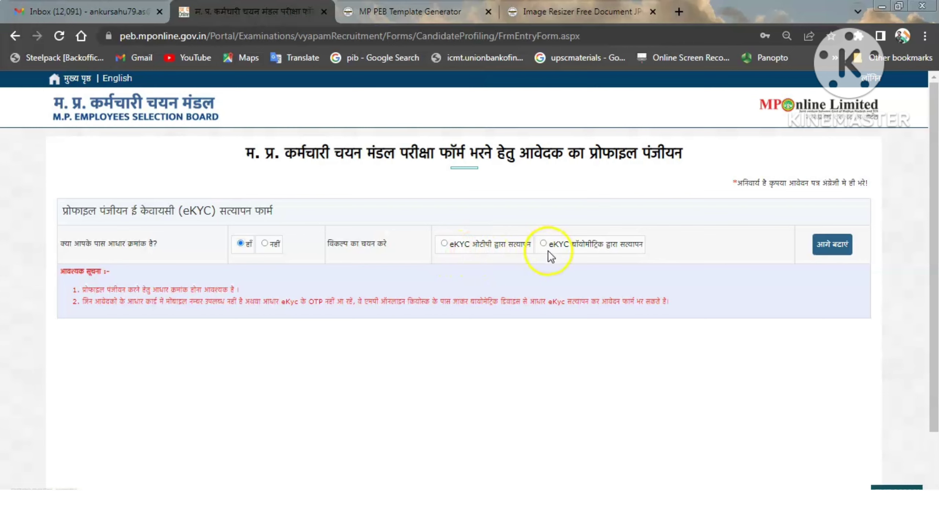
click(444, 243)
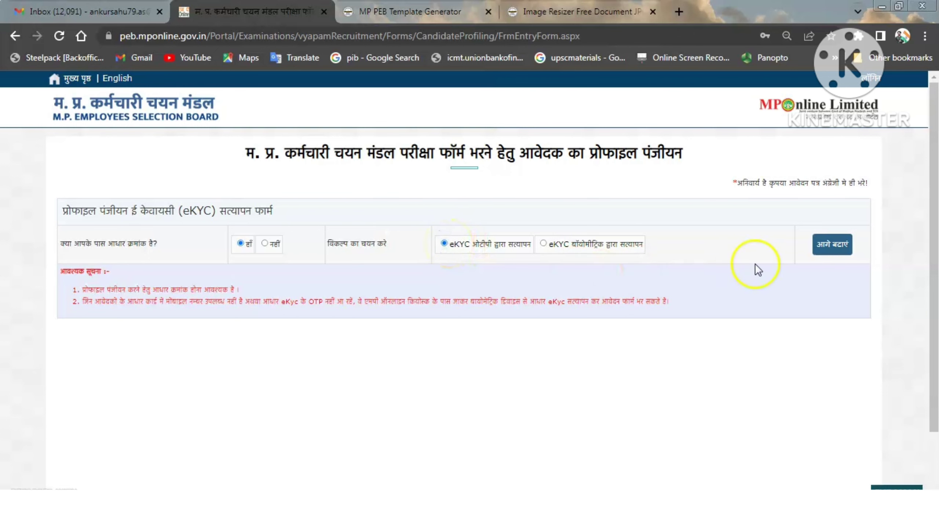
click(822, 249)
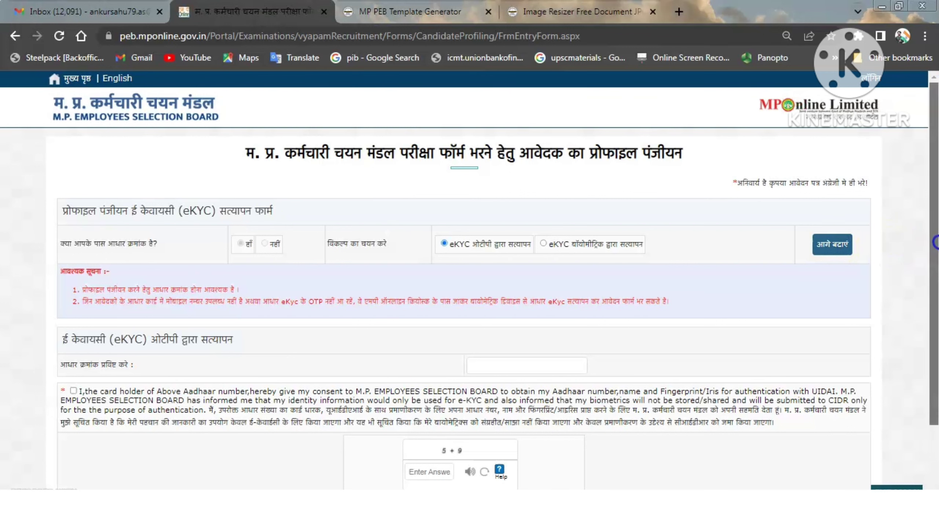
drag(932, 245, 936, 316)
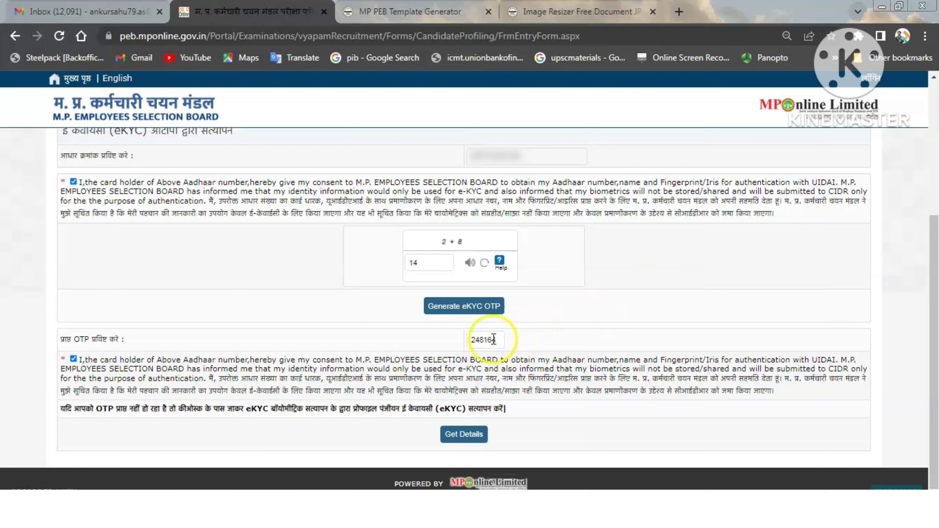
click(463, 434)
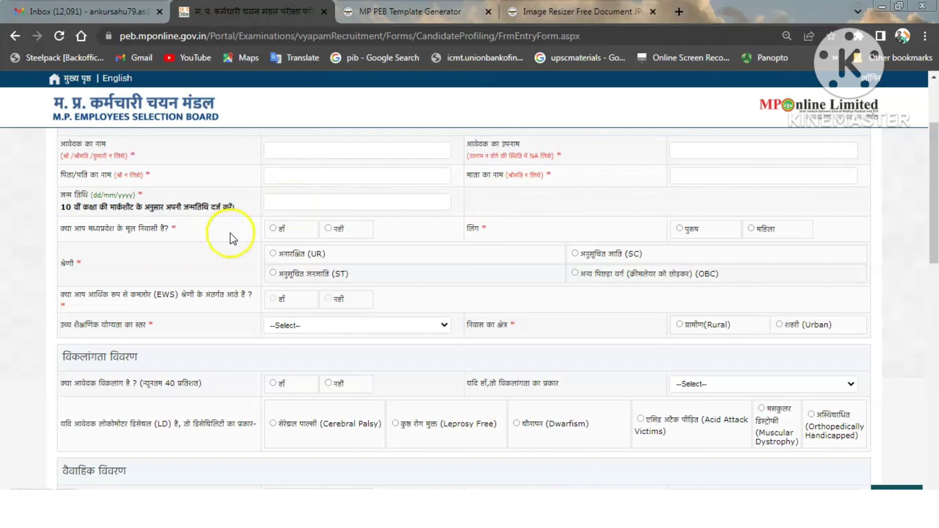
Step: Set the applicant as a Madhya Pradesh native, gender महिला (female), and category अन्य पिछड़ा वर्ग (OBC)
click(273, 228)
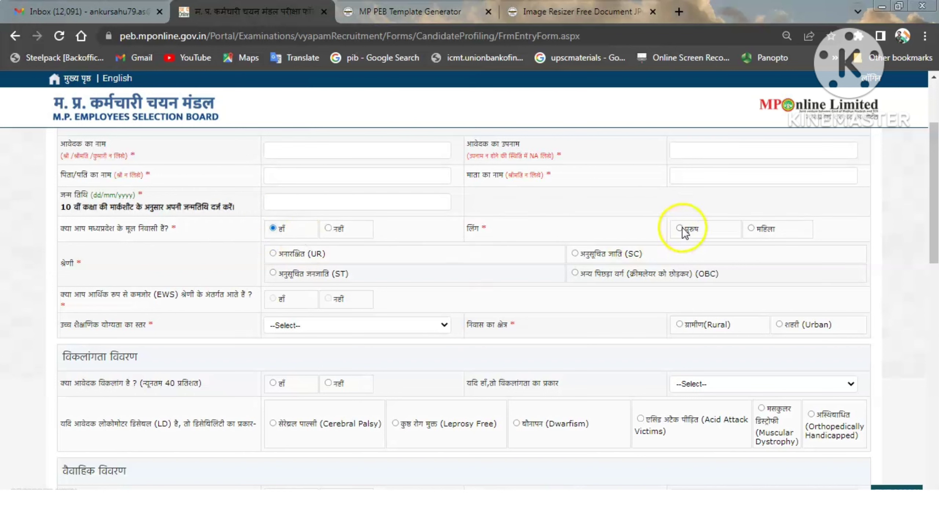
click(750, 228)
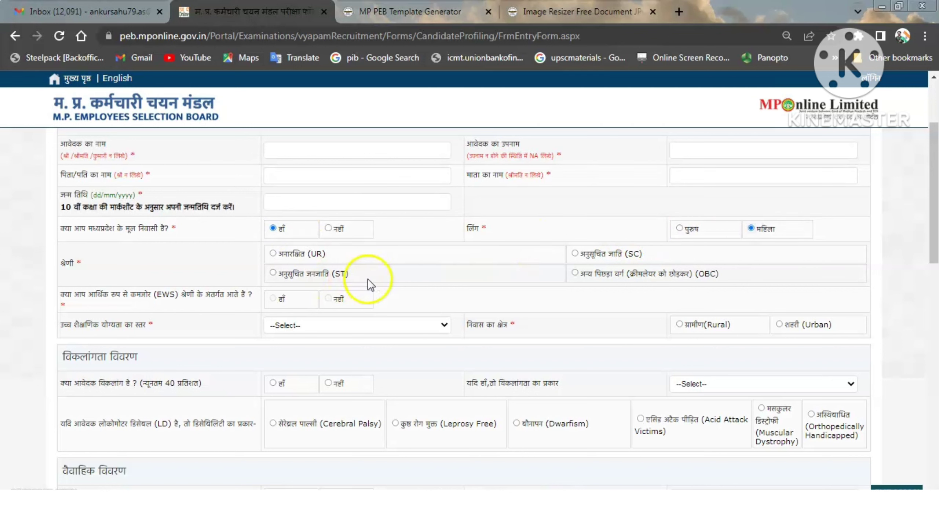
click(574, 273)
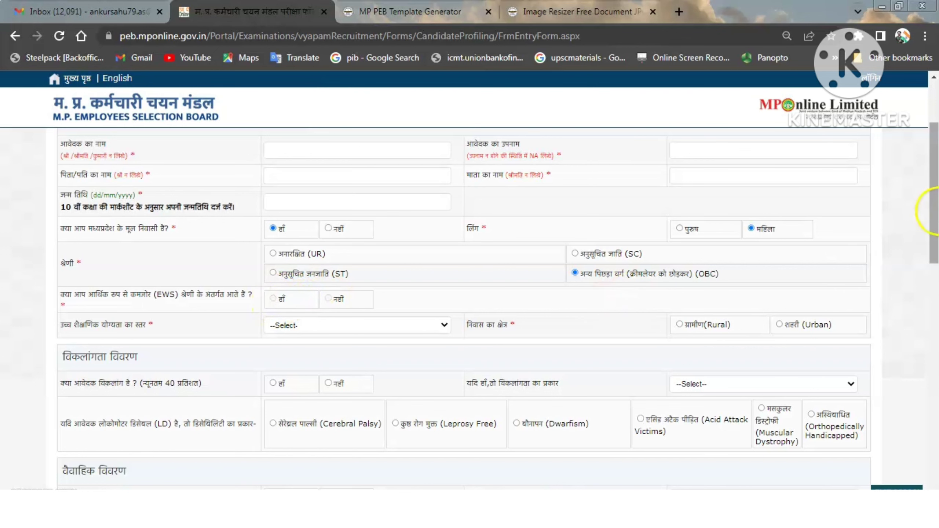
Step: Set the highest educational qualification to स्नातक (UG) and the residence area to शहरी (Urban)
drag(932, 210, 935, 251)
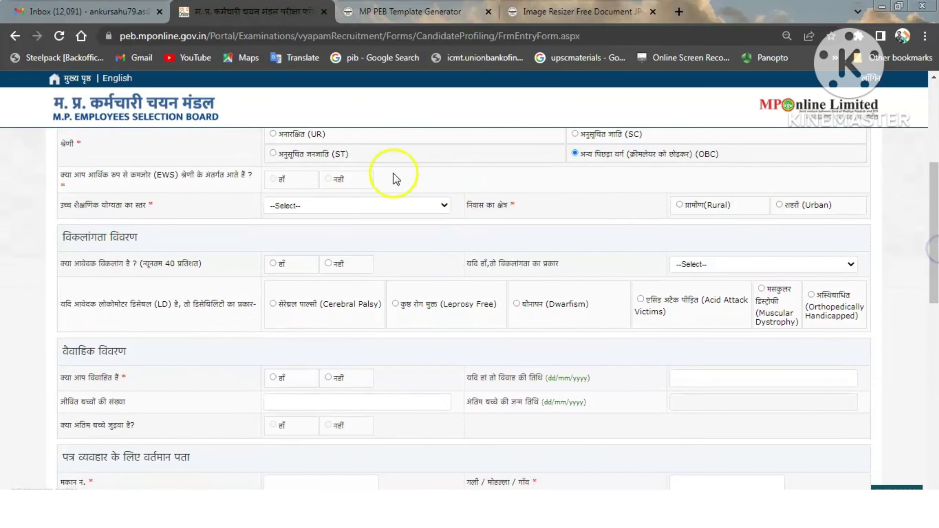
click(391, 210)
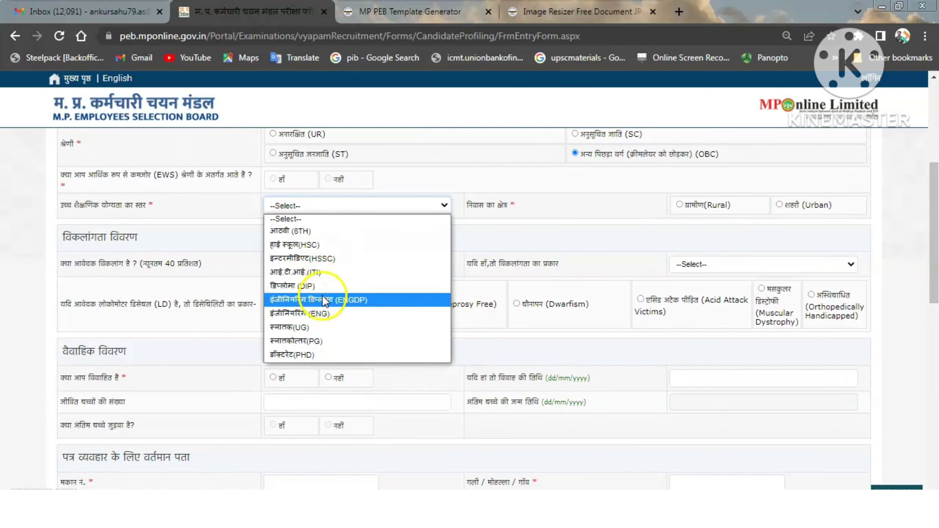
click(320, 328)
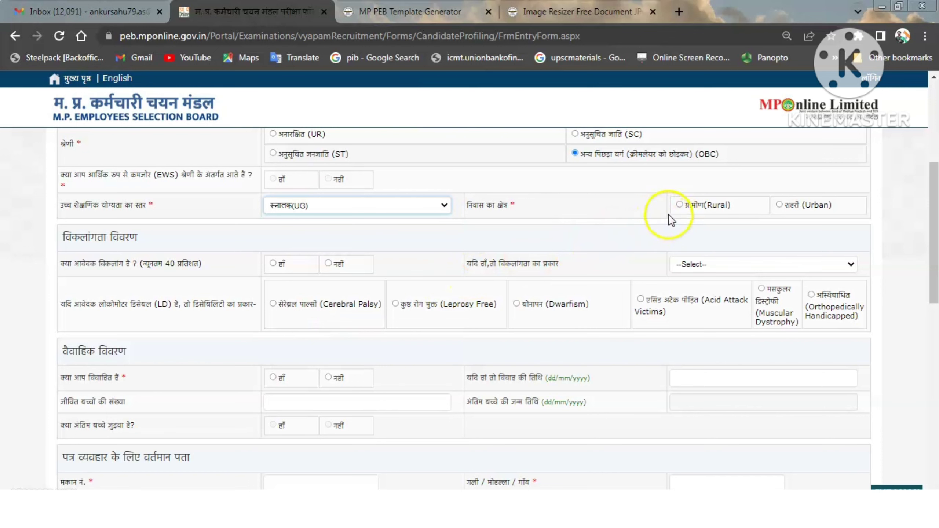
click(780, 206)
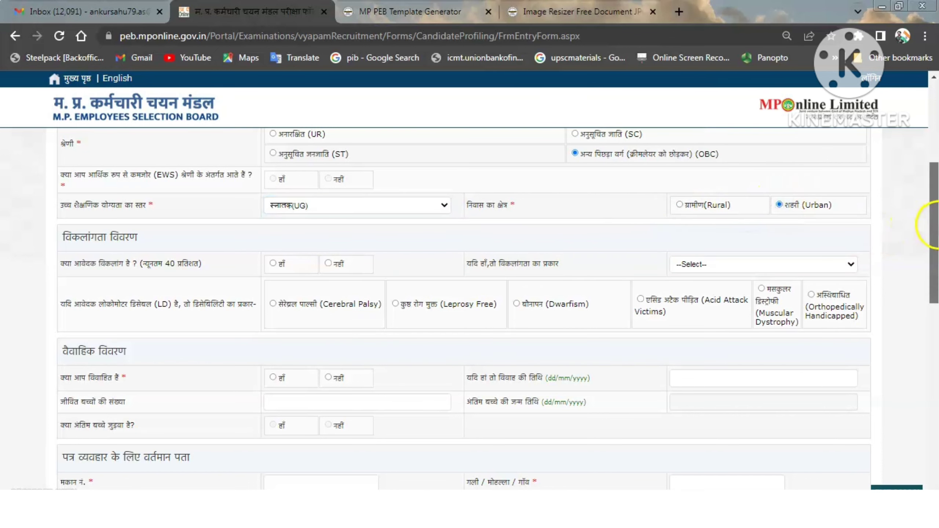
Step: Answer नहीं (No) to both the disability question and the marital status question
drag(933, 221, 936, 246)
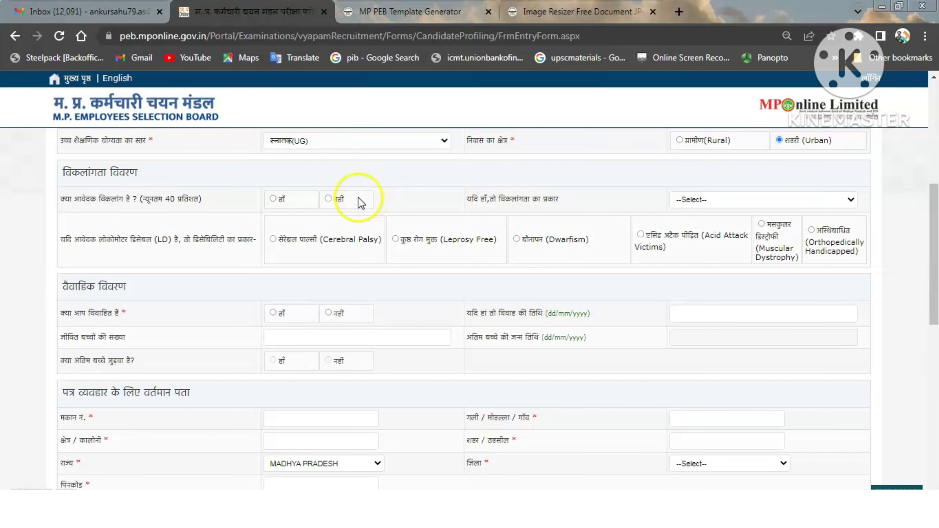
click(327, 199)
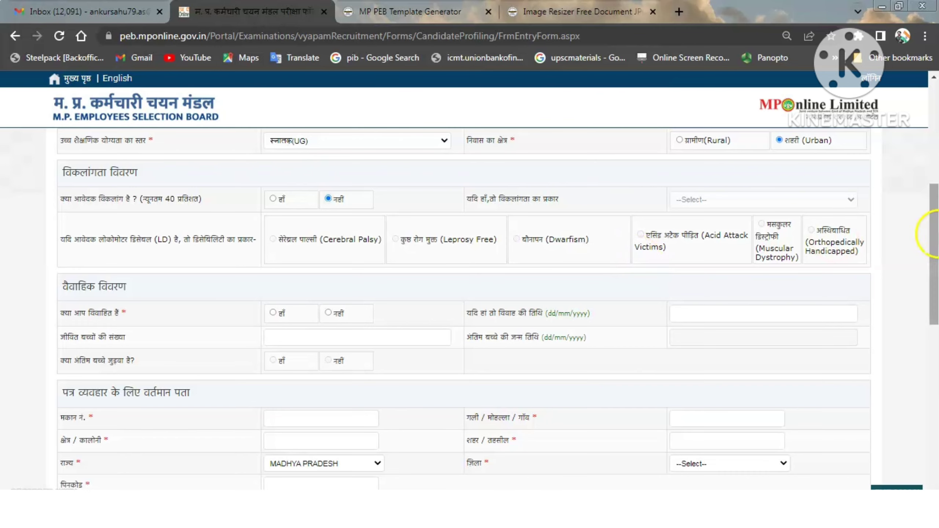
drag(934, 234, 934, 266)
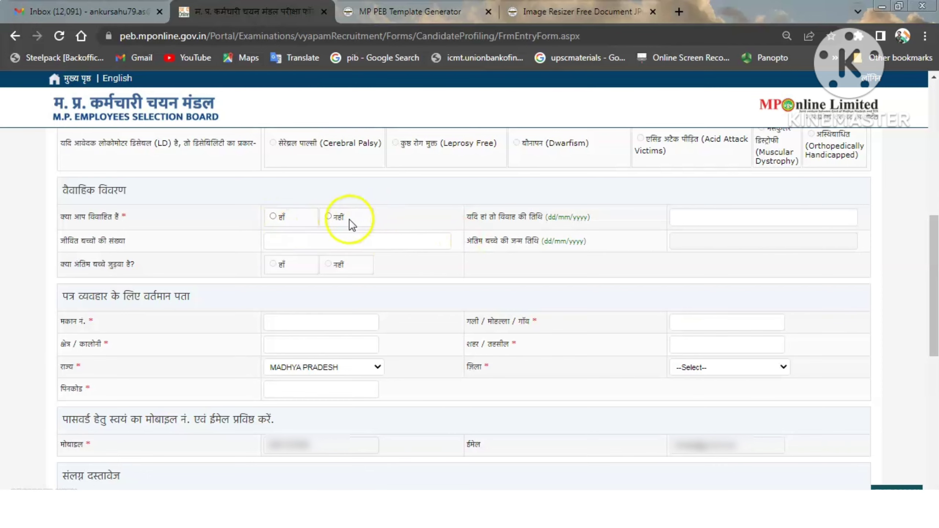
click(329, 216)
Step: Set the district in the current correspondence address to JABALPUR
drag(934, 246, 935, 290)
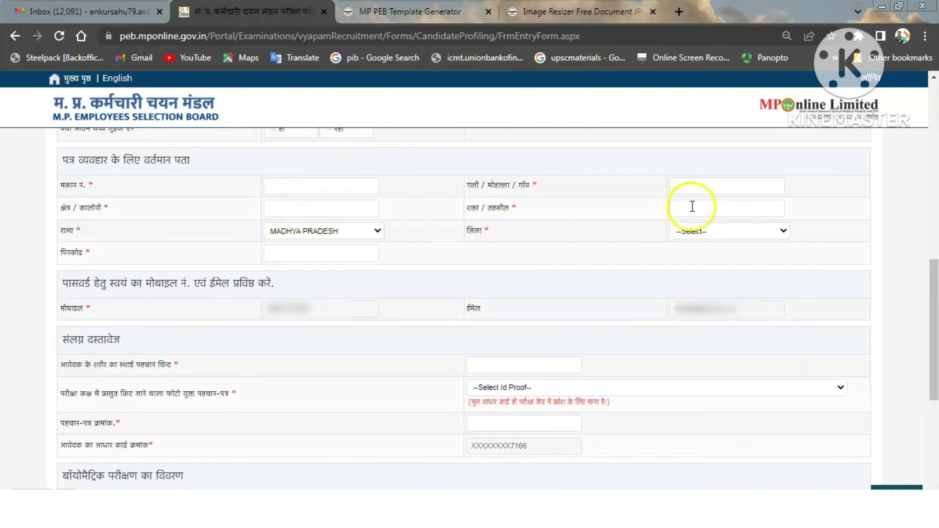
click(712, 229)
key(j)
key(Return)
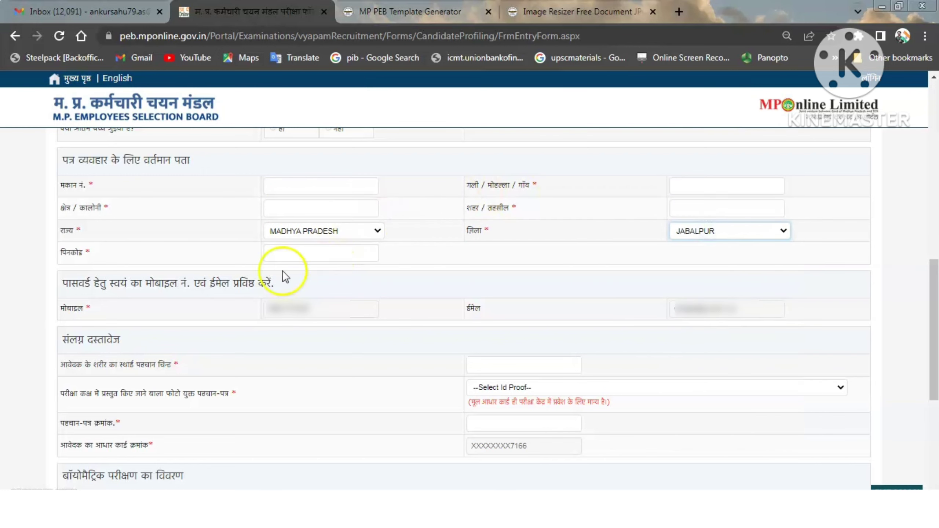
click(303, 310)
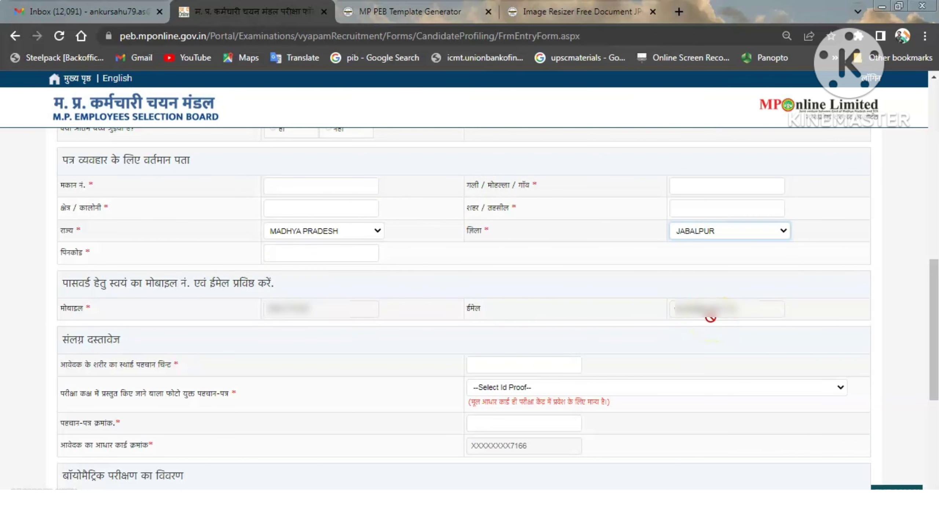
Step: Choose आधार कार्ड (Aadhaar card) as the photo ID proof for the examination hall
scroll(710, 316, down, 5)
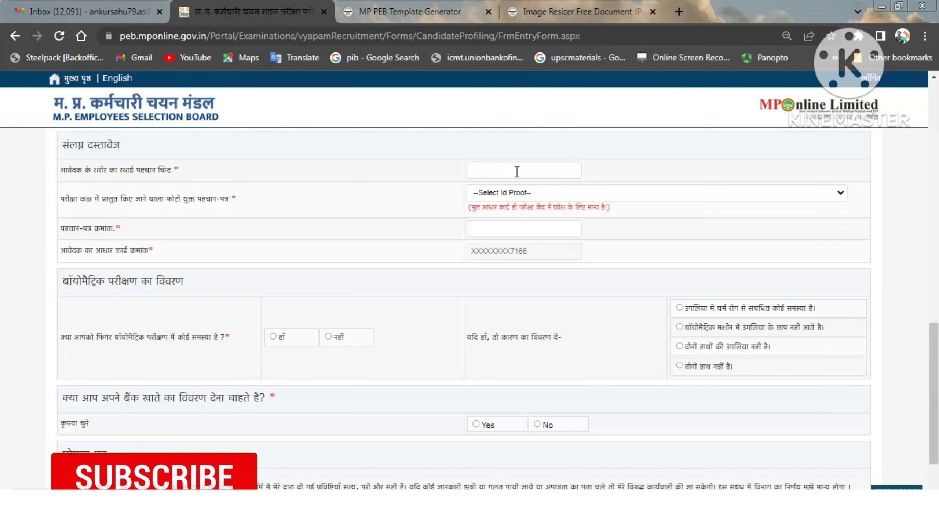
click(535, 192)
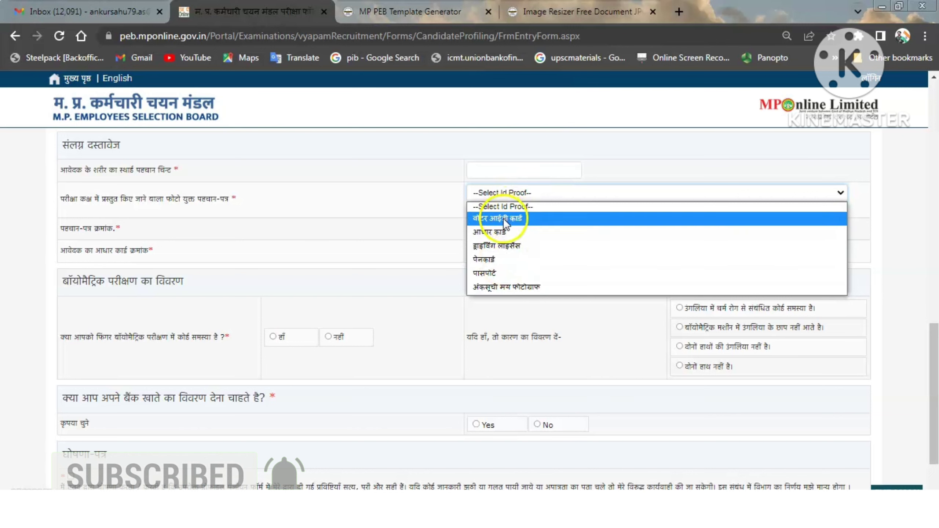
click(503, 231)
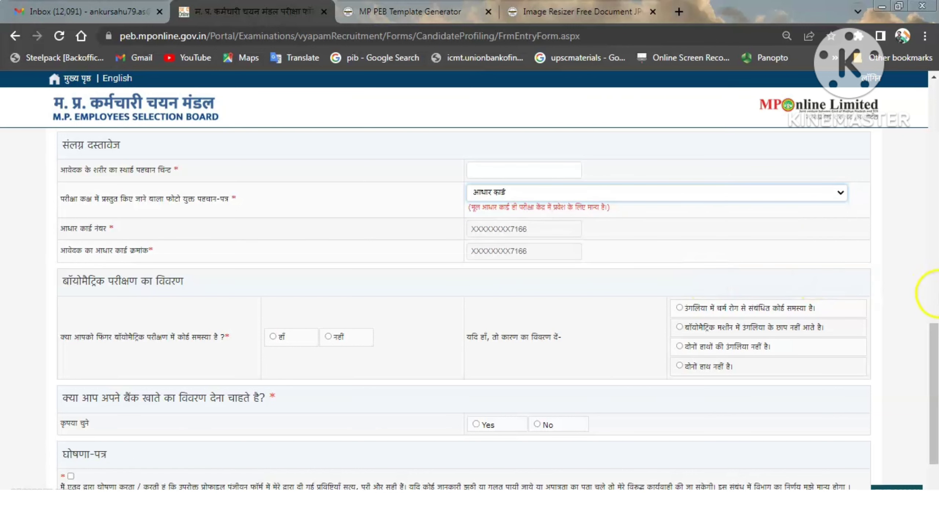
Step: Answer No to having fingerprint biometric problems and to providing bank account details, and submit the registration form
scroll(929, 371, down, 2)
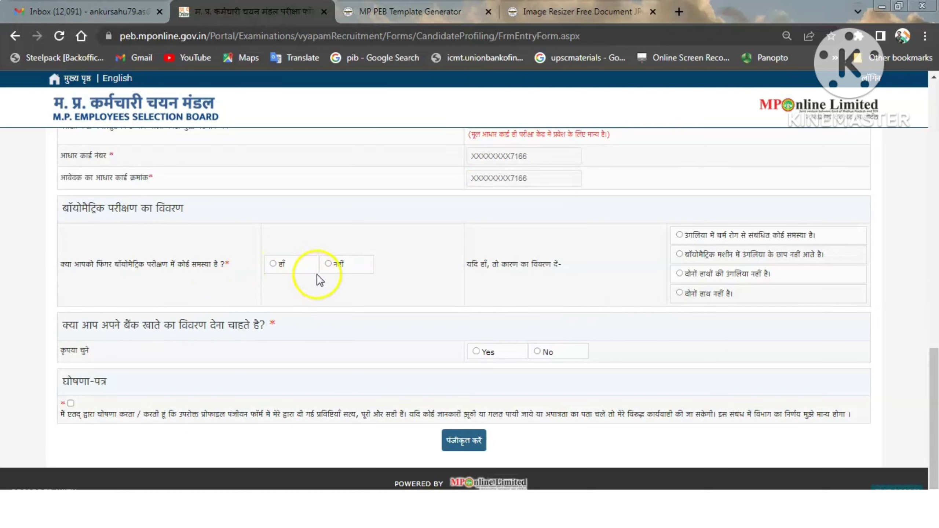
click(329, 264)
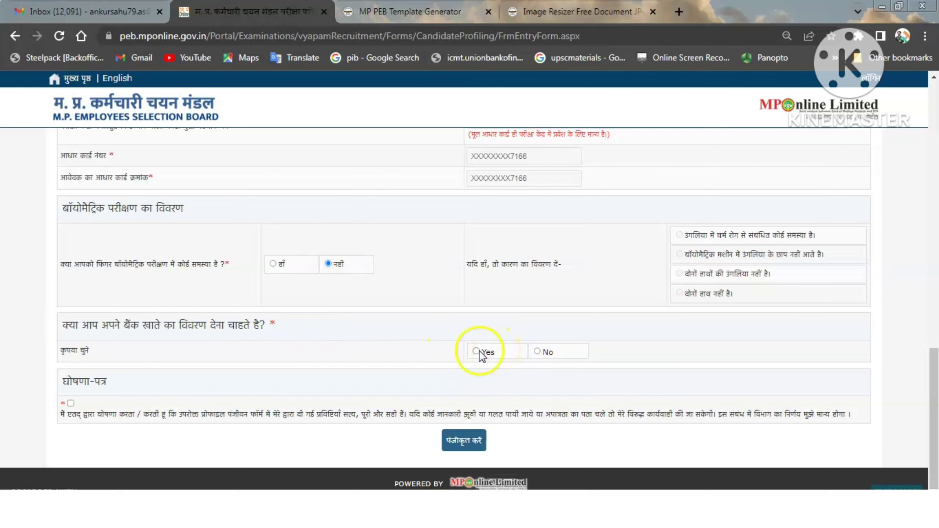
click(537, 352)
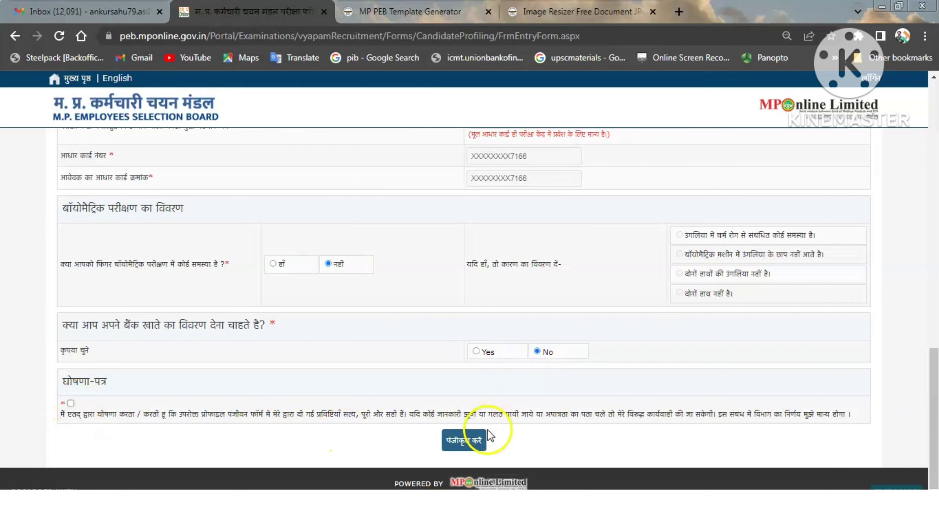
click(466, 440)
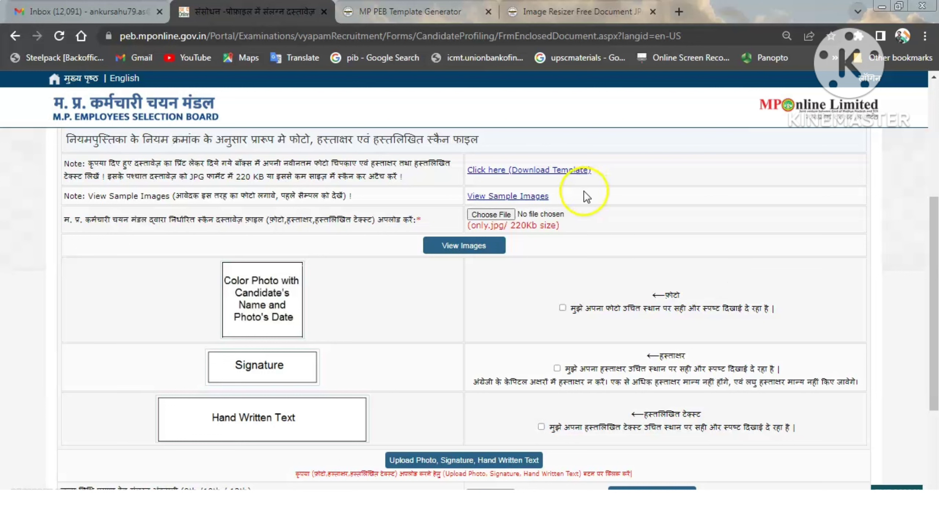
Step: Open the photo, signature and handwritten text template and examine it down to the self-declaration box
click(524, 174)
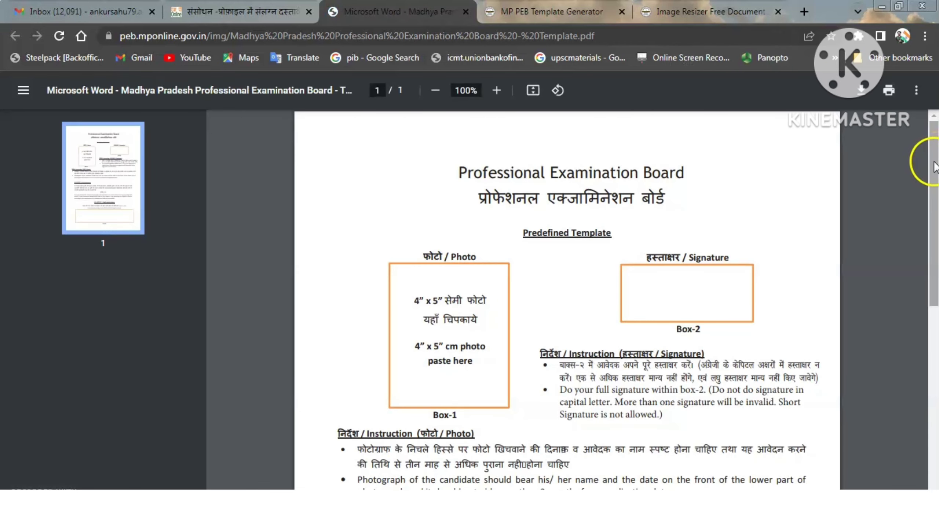
drag(935, 157, 935, 350)
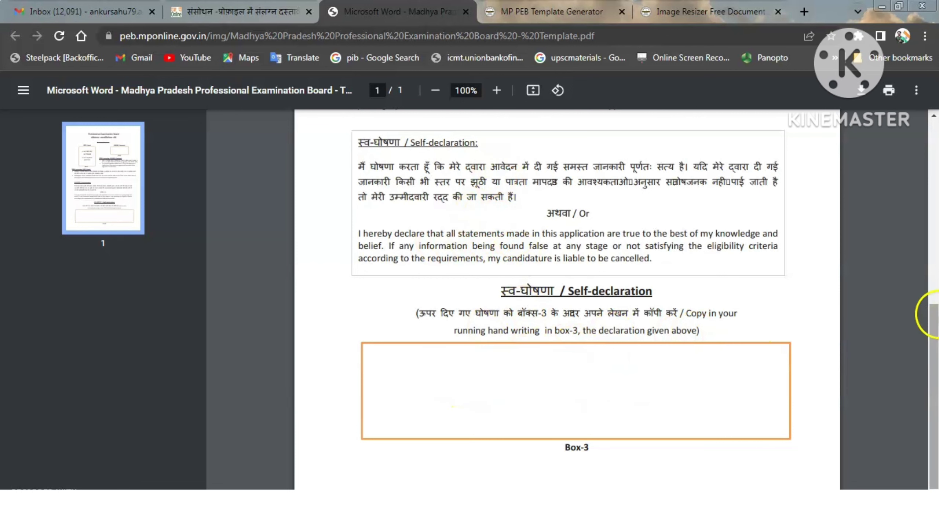
Step: Examine the photo and signature boxes of the predefined template, and close the template document
drag(935, 364, 935, 214)
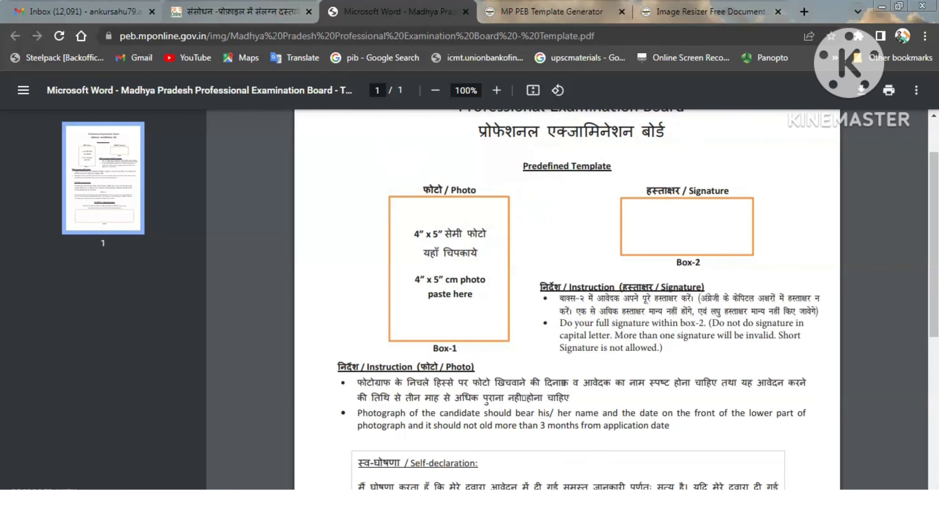
click(233, 8)
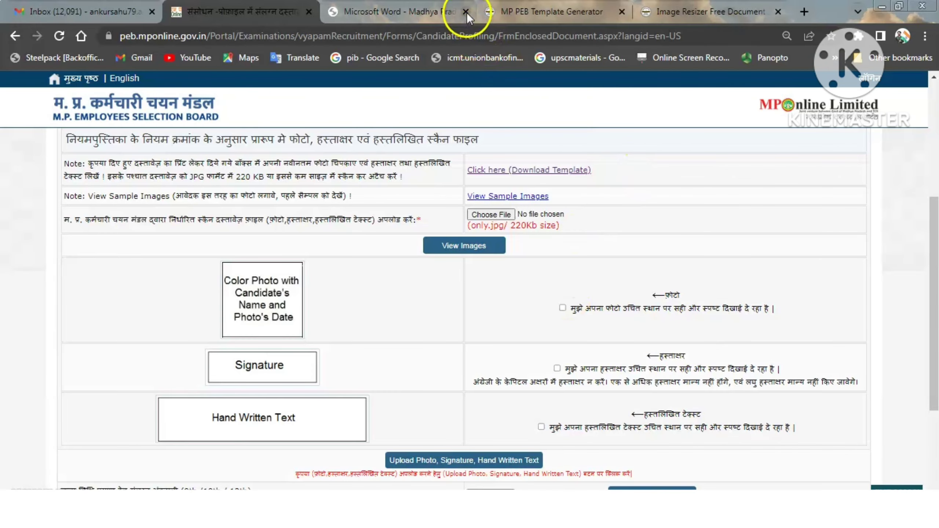
click(466, 12)
Step: Generate the filled photo, signature and declaration template as a JPG with the MP PEB Template Generator
click(428, 11)
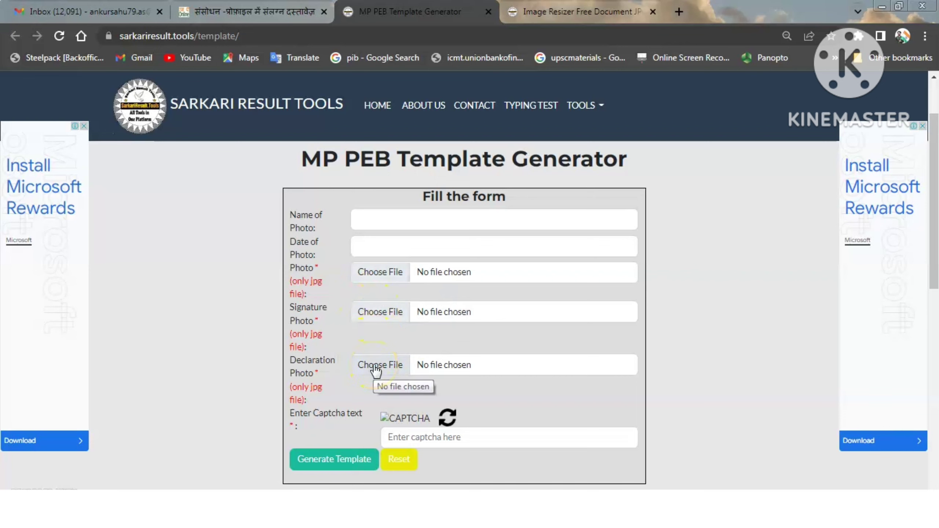
click(393, 365)
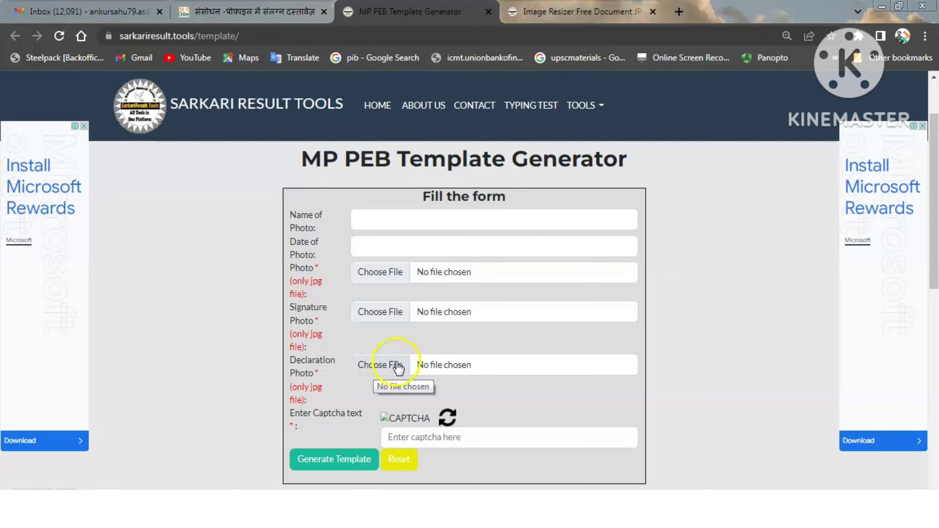
click(458, 435)
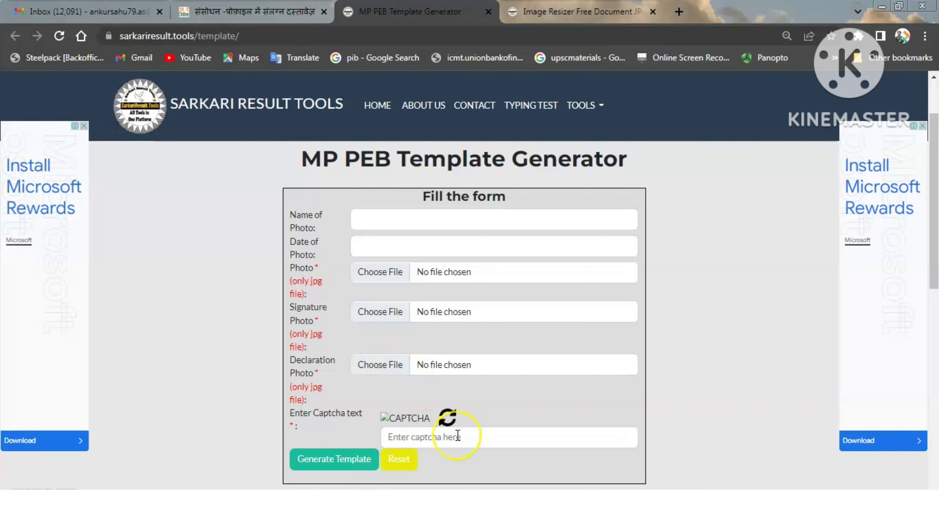
click(341, 466)
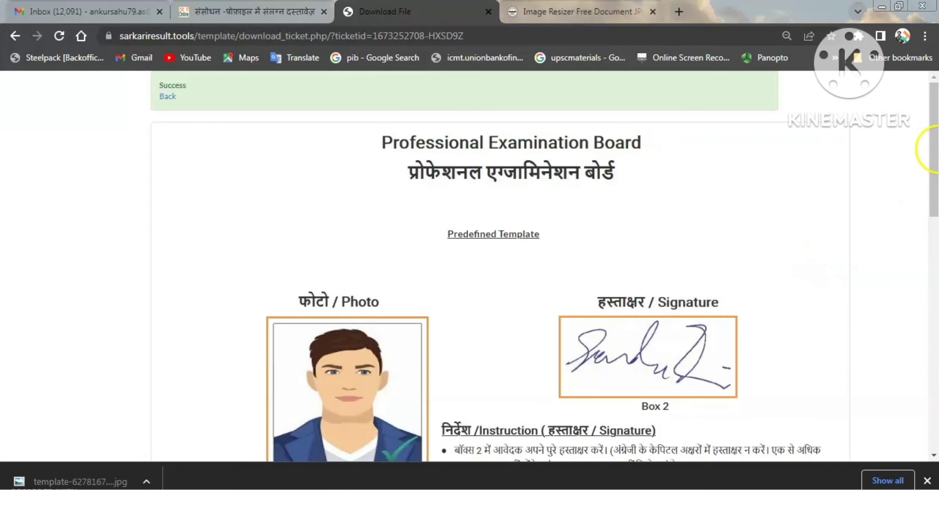
Step: Examine the generated template's photo, signature and handwritten self-declaration boxes
drag(934, 148, 935, 196)
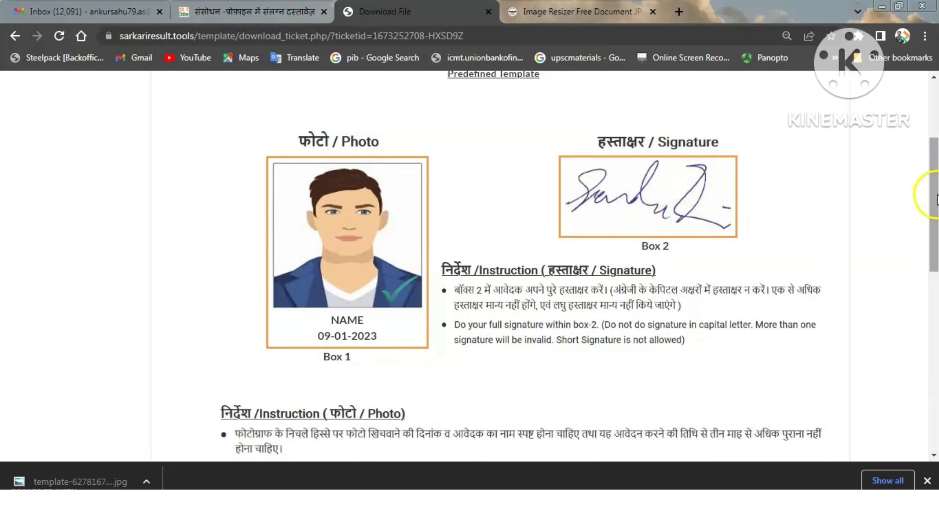
drag(936, 200, 936, 370)
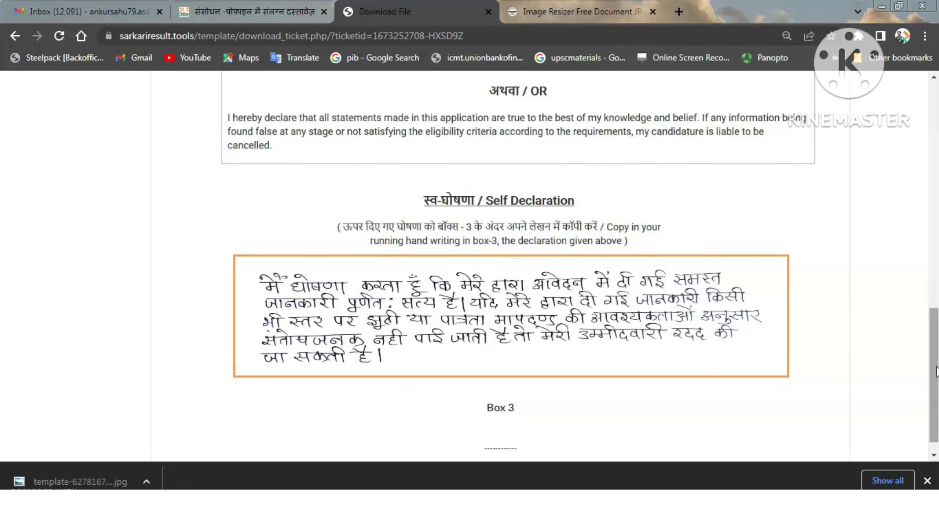
drag(937, 372, 935, 251)
scroll(580, 261, up, 1)
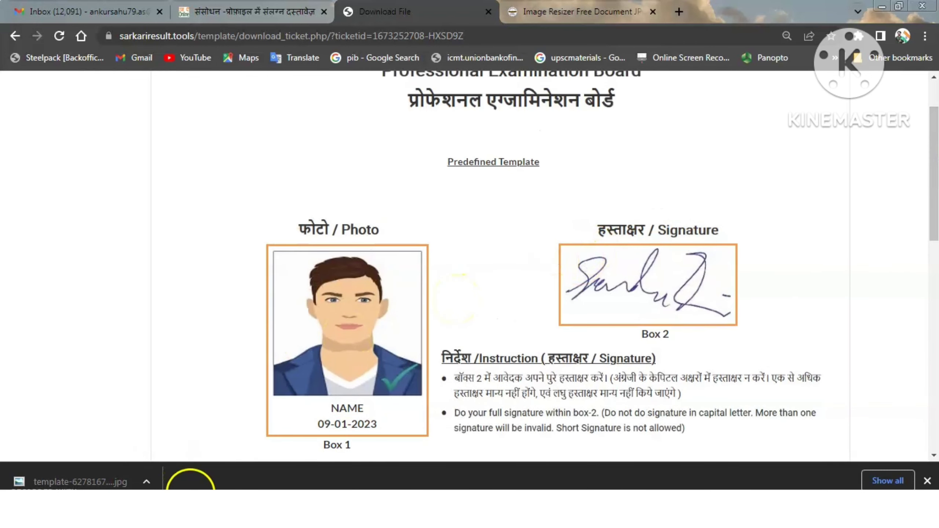
Step: Attach the template JPG to the scanned document field on the selection board portal and preview its images
key(ctrl+shift+Tab)
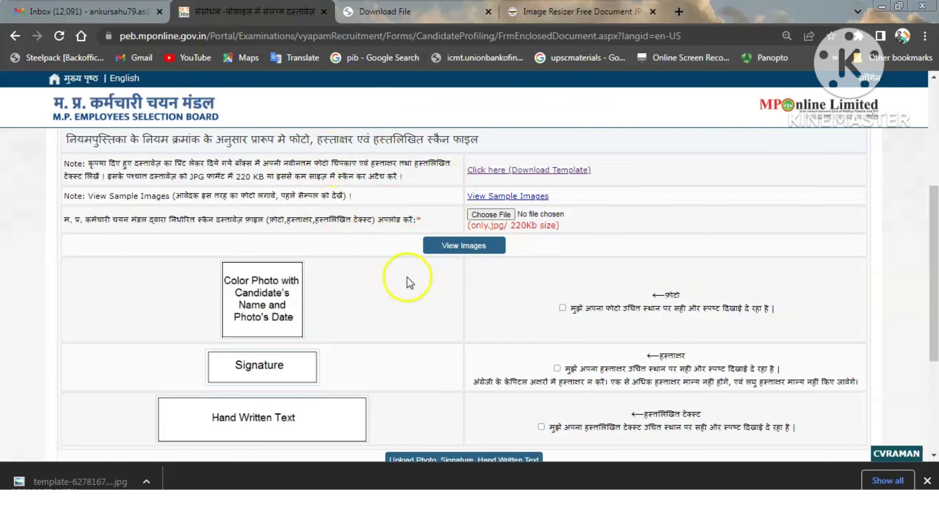
click(927, 480)
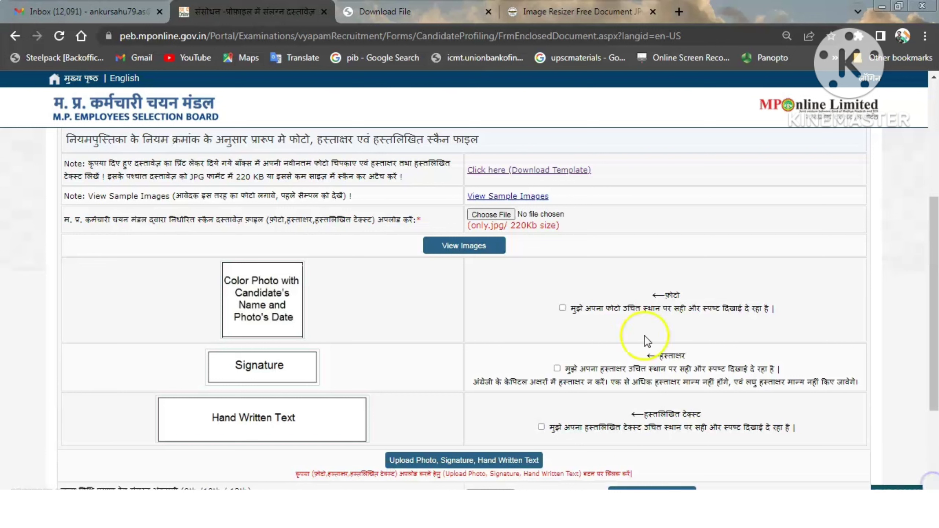
click(491, 214)
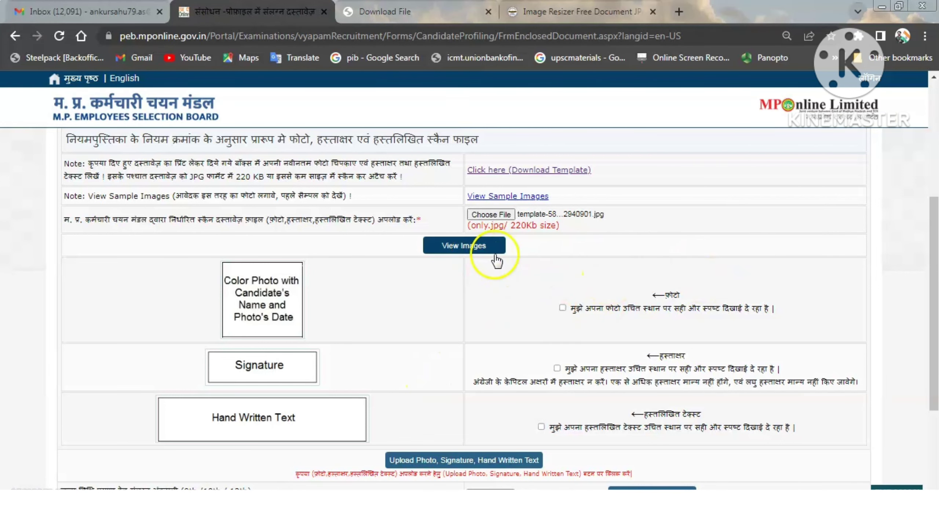
click(463, 253)
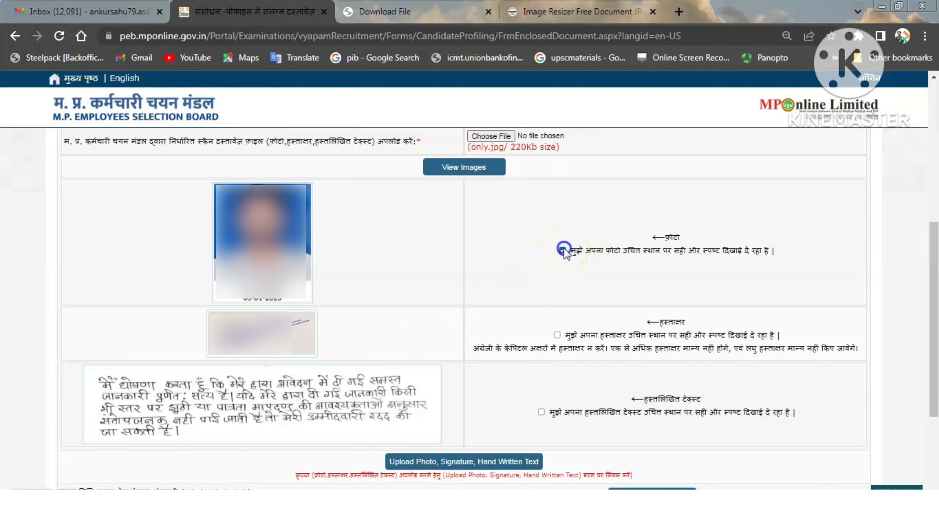
Step: Confirm that the photo, signature and handwritten text are correctly placed and clear, and upload them
click(557, 335)
click(541, 412)
click(449, 464)
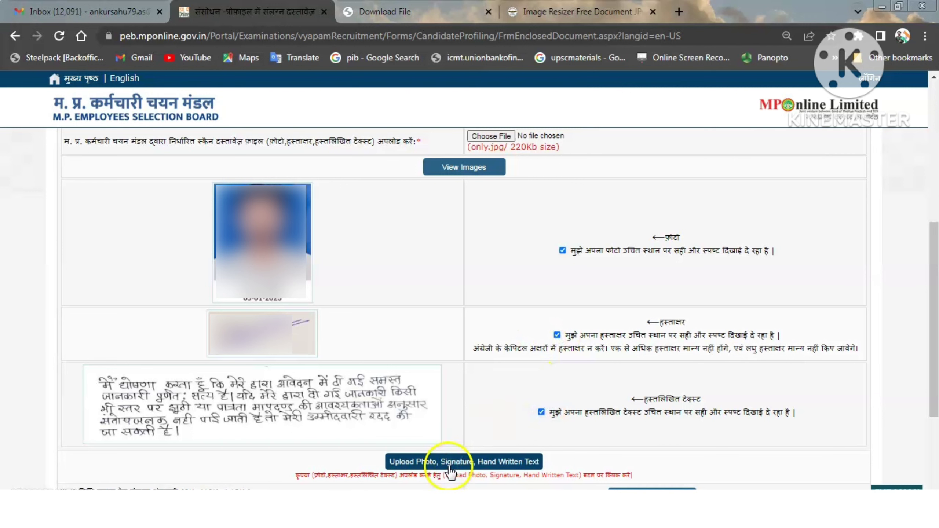
click(479, 466)
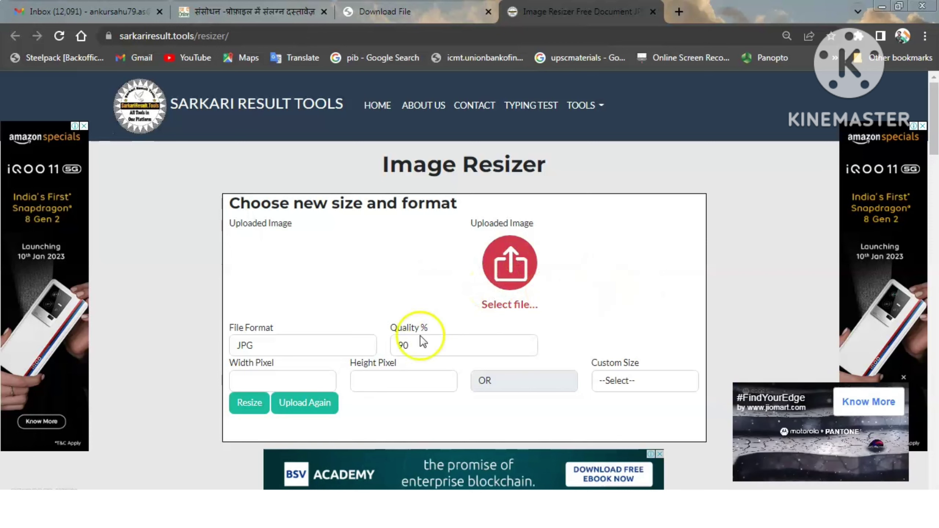
Step: Load the marksheet image into the Sarkari Result Tools Image Resizer
click(519, 299)
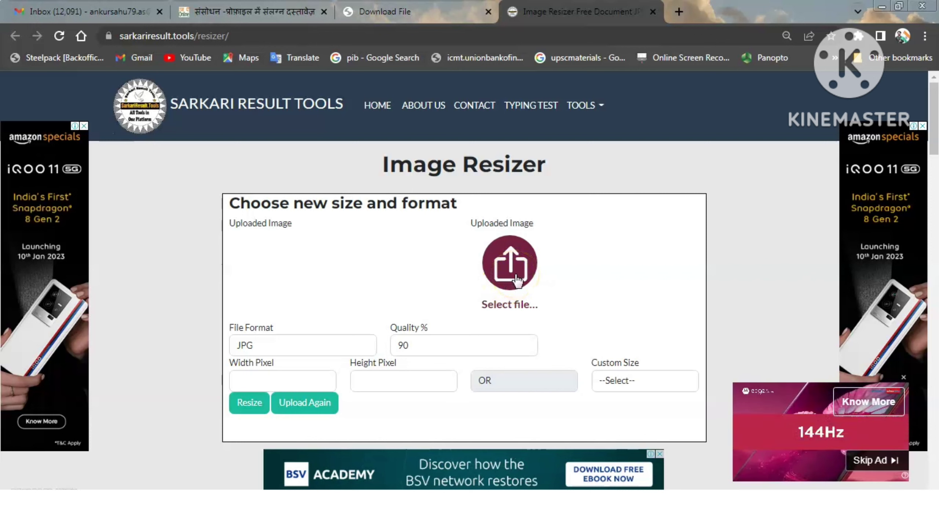
click(517, 279)
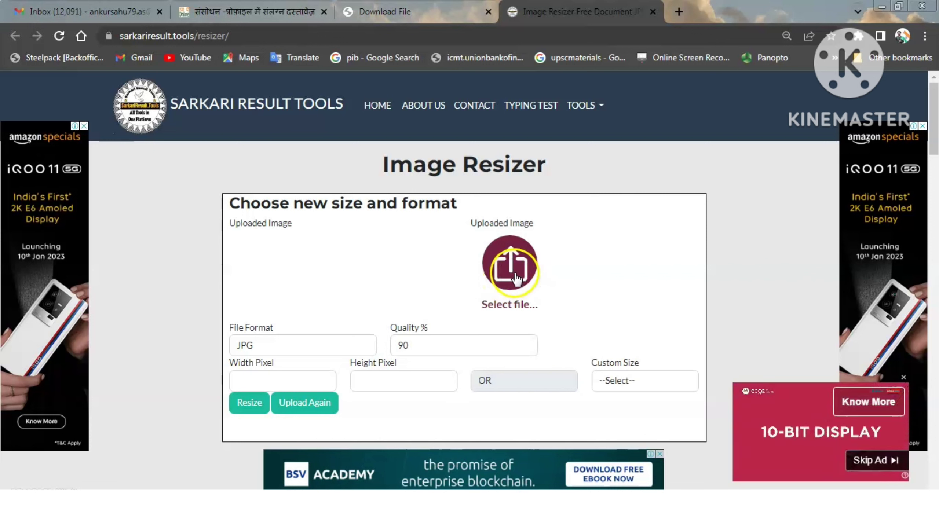
click(185, 393)
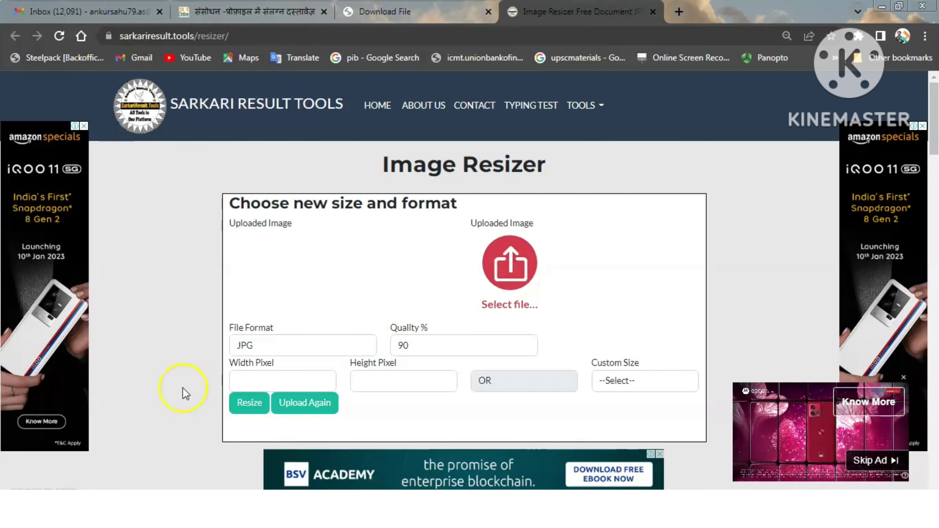
click(510, 278)
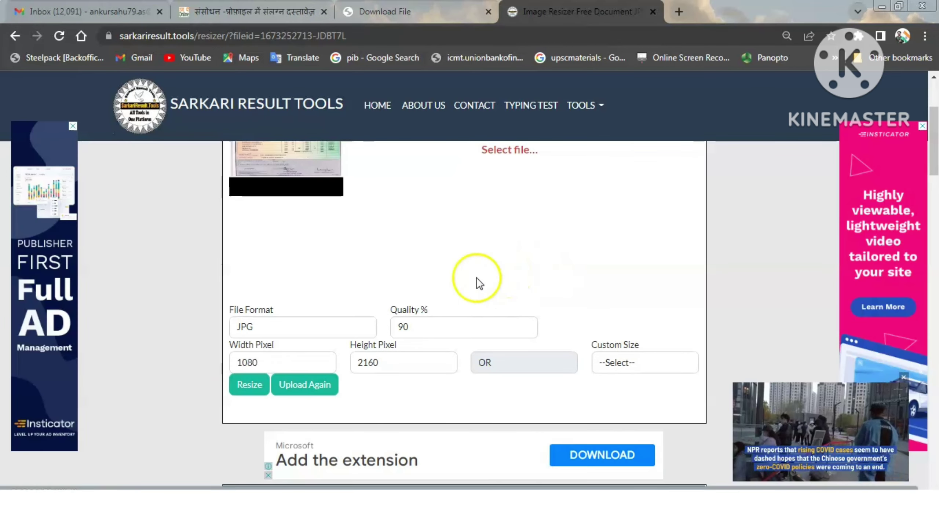
Step: Resize the marksheet image to the MPPEB Marksheet & Certificate (800 x 700) custom size and download it
click(651, 366)
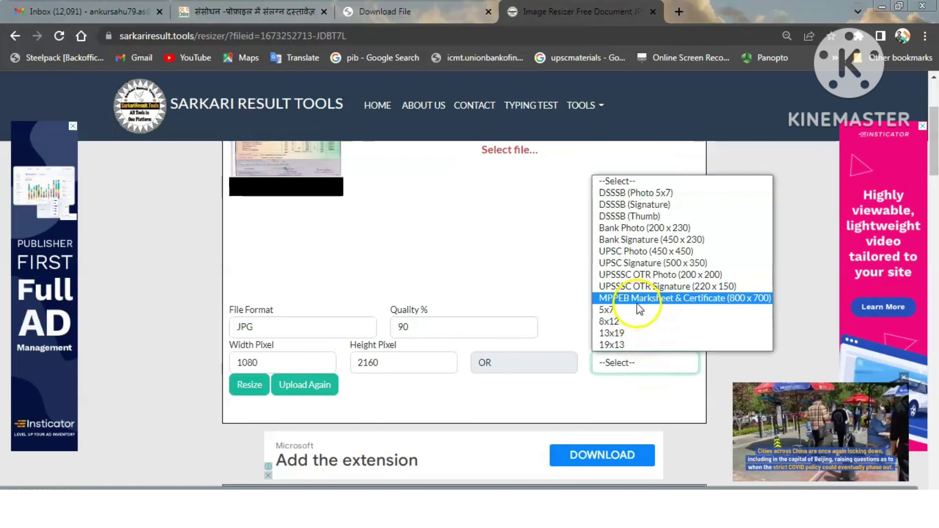
click(668, 298)
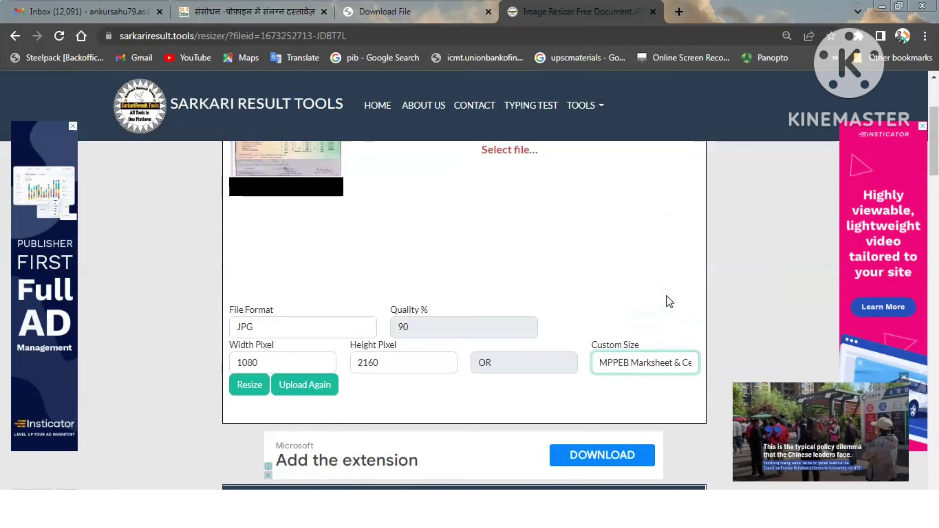
click(412, 329)
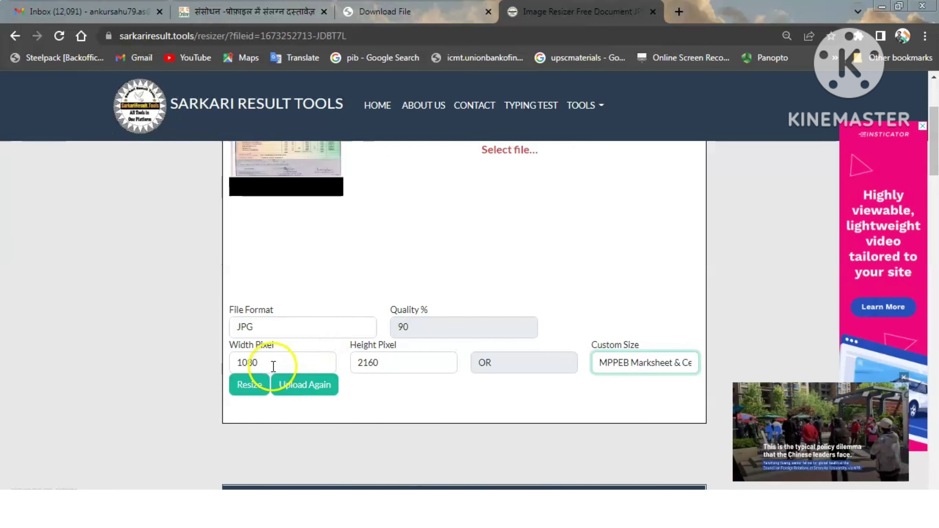
click(248, 386)
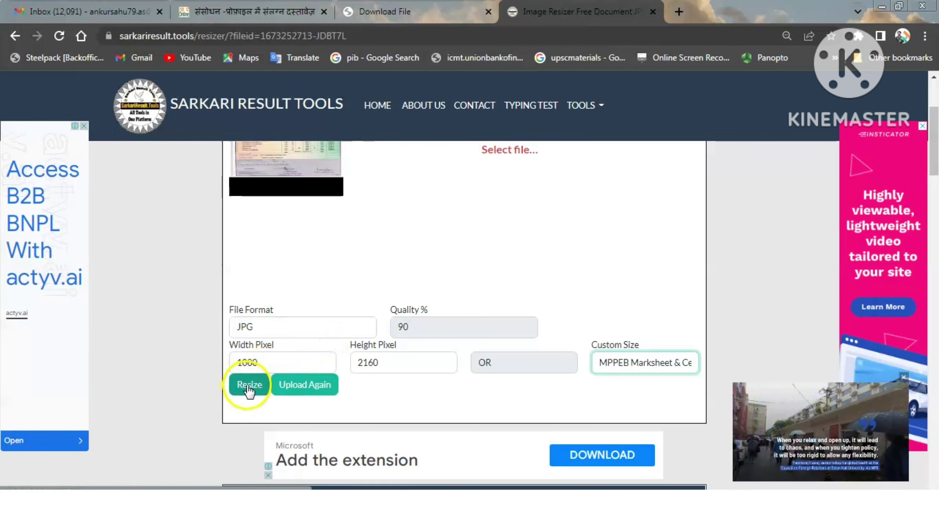
click(248, 387)
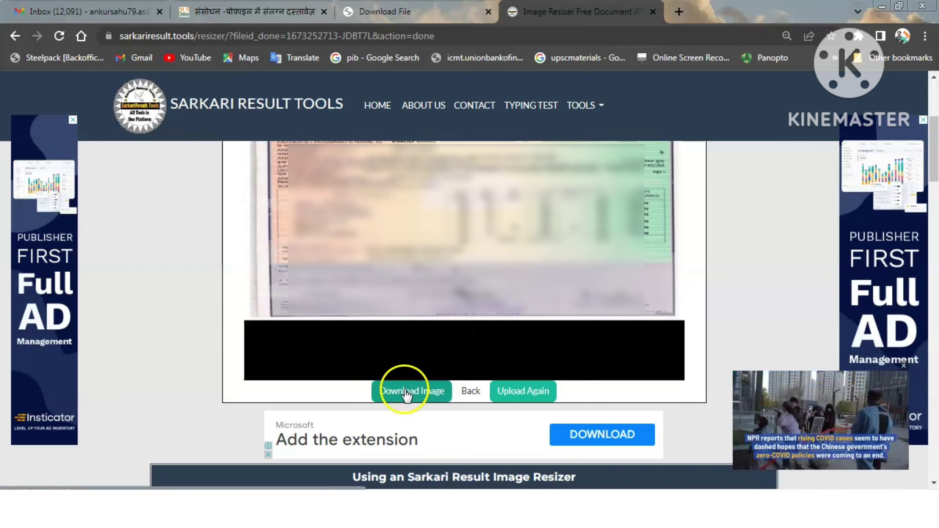
click(406, 392)
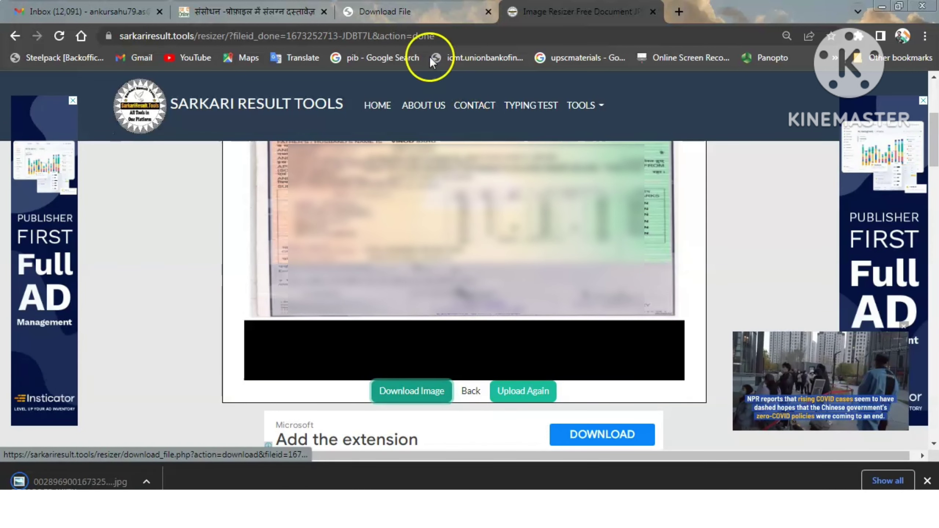
Step: Attach the resized marksheet JPG on the portal as date of birth proof and upload it as the birth certificate
click(255, 12)
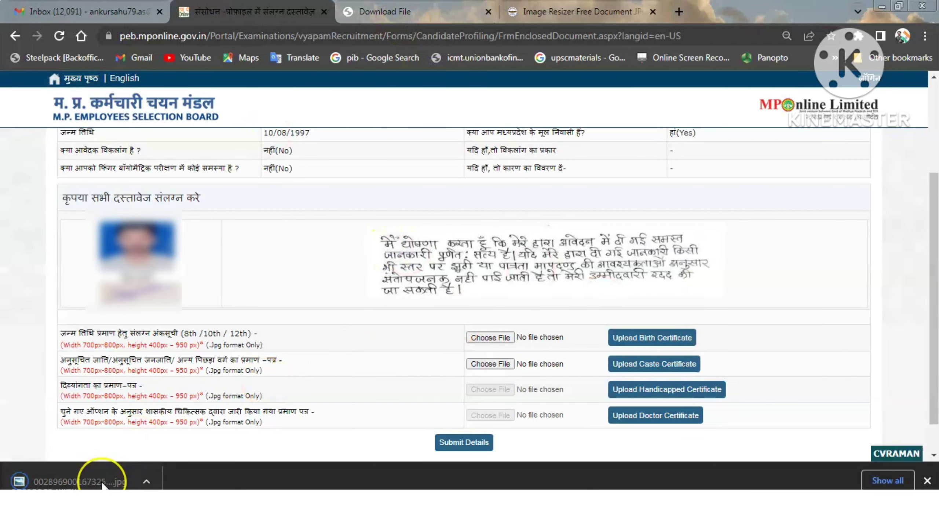
drag(104, 485, 498, 334)
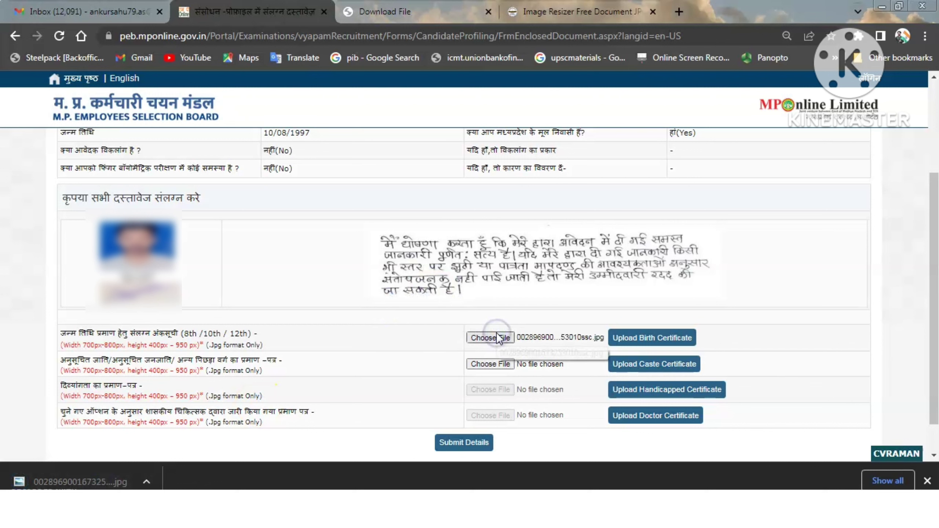
click(660, 340)
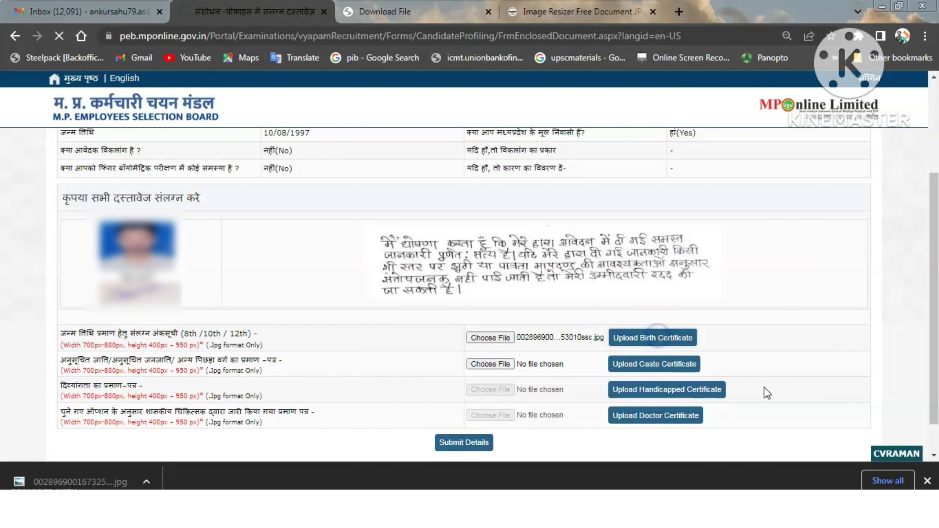
click(926, 481)
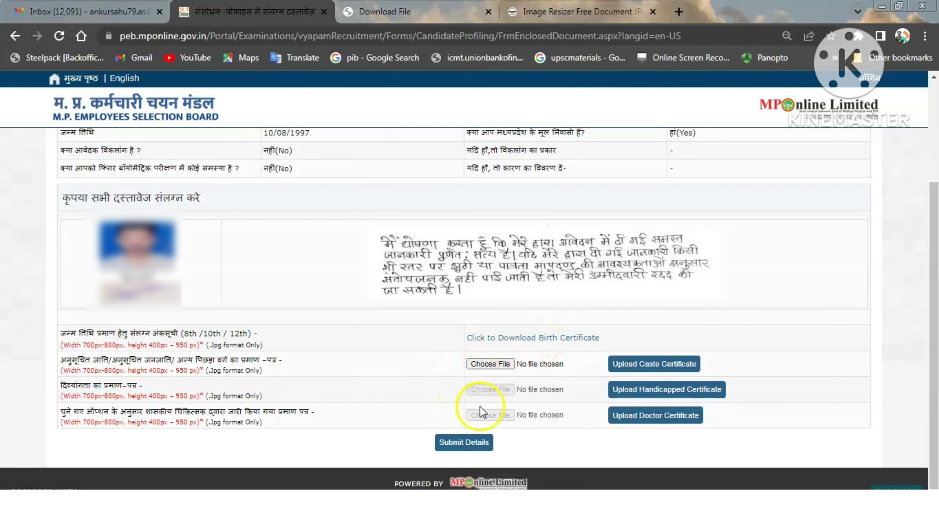
key(ctrl+4)
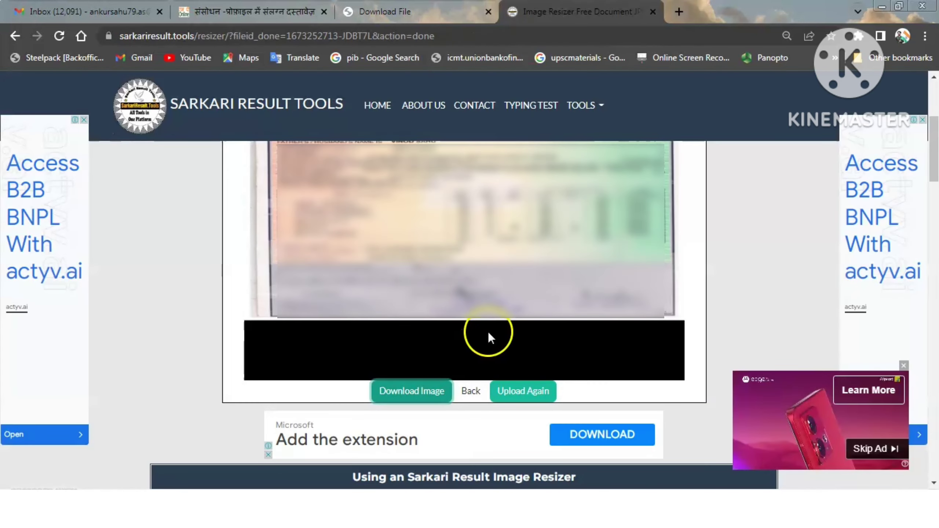
key(ctrl+2)
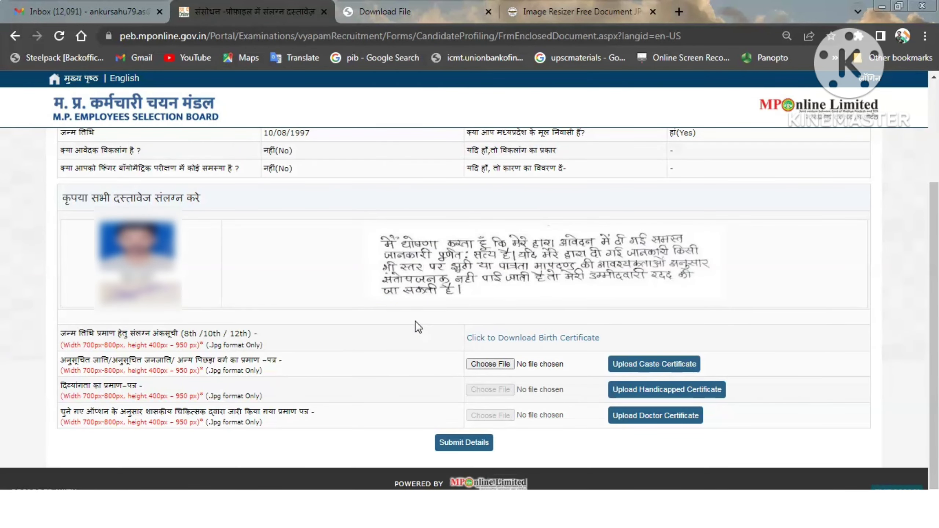
click(510, 341)
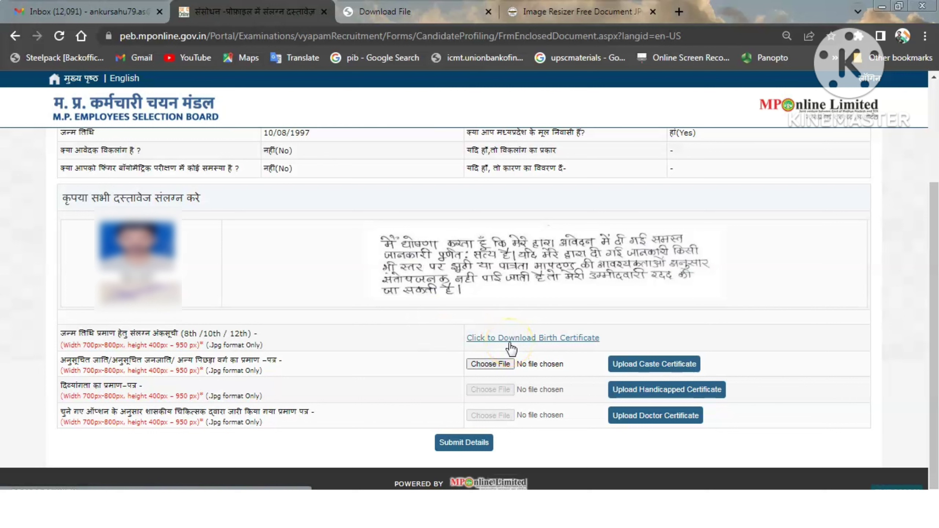
click(490, 364)
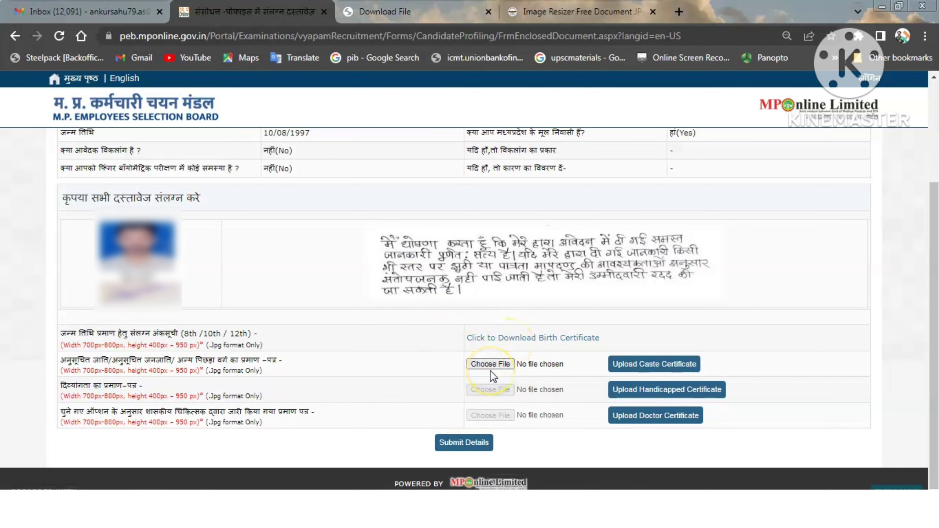
Step: Submit the enclosed document details and review the candidate's profile receipt
click(459, 443)
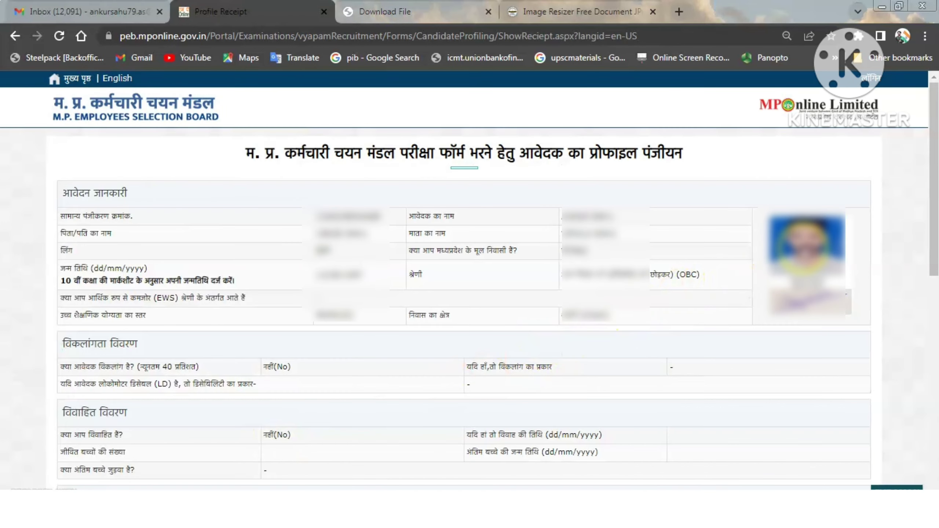
drag(936, 168, 936, 392)
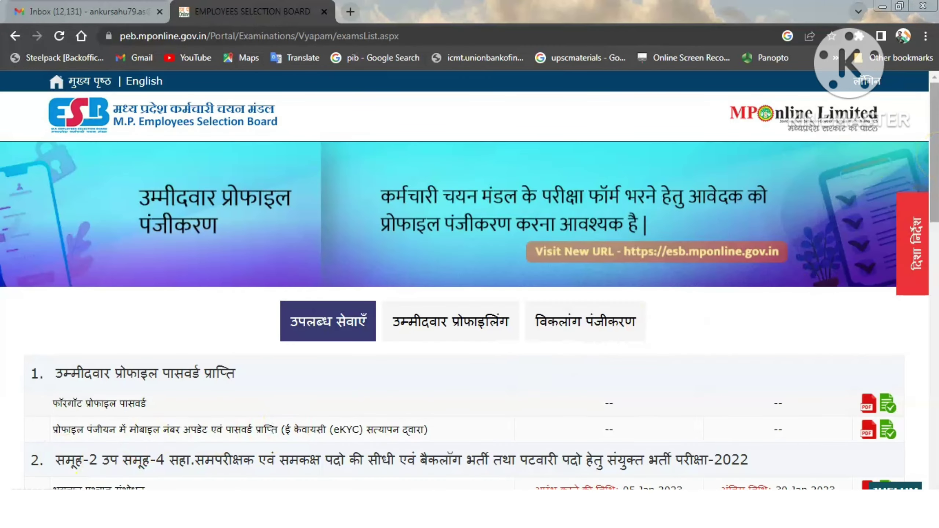
Step: Open the application form for the Van and Jail Recruitment 2023, accept the candidate's declaration and continue to the form
scroll(935, 209, down, 4)
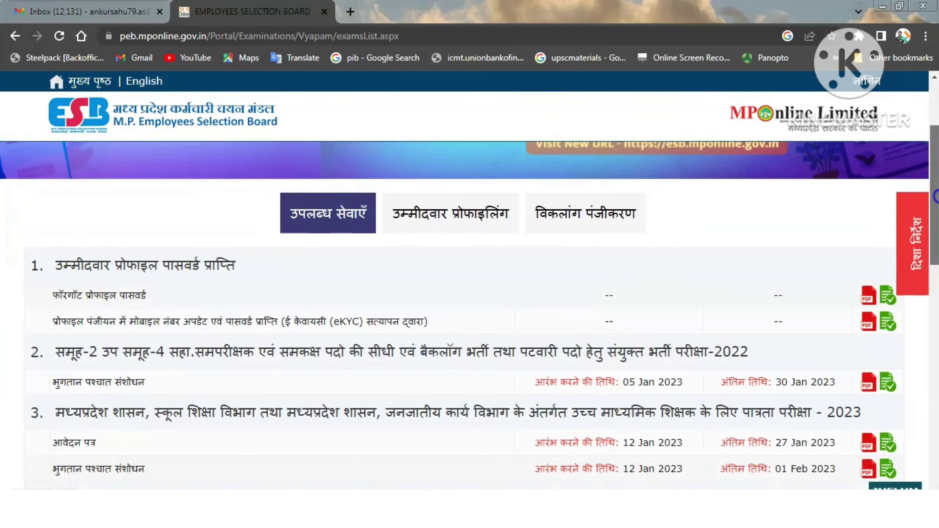
drag(936, 208, 936, 249)
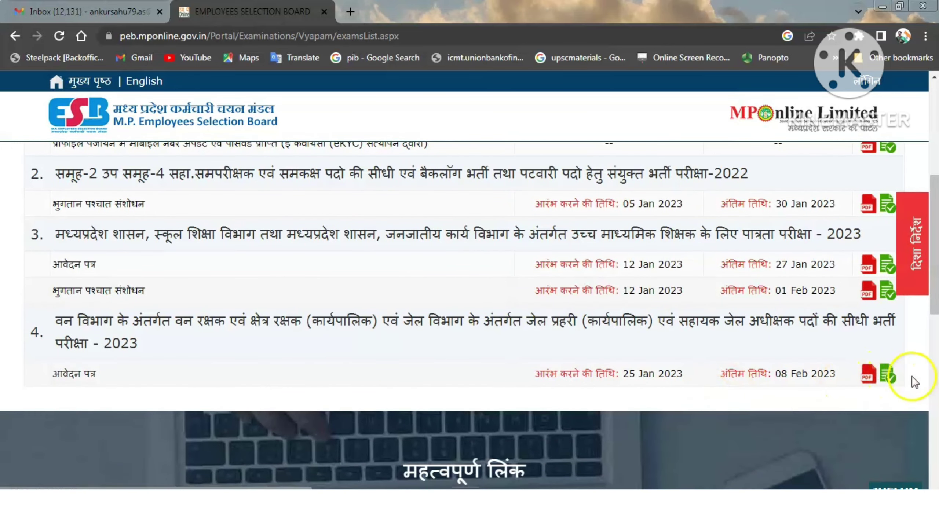
click(891, 380)
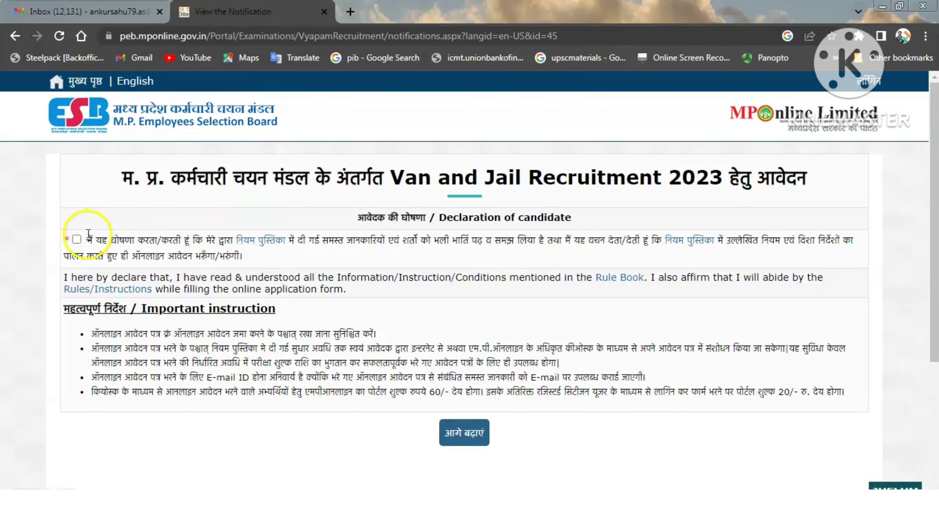
click(77, 240)
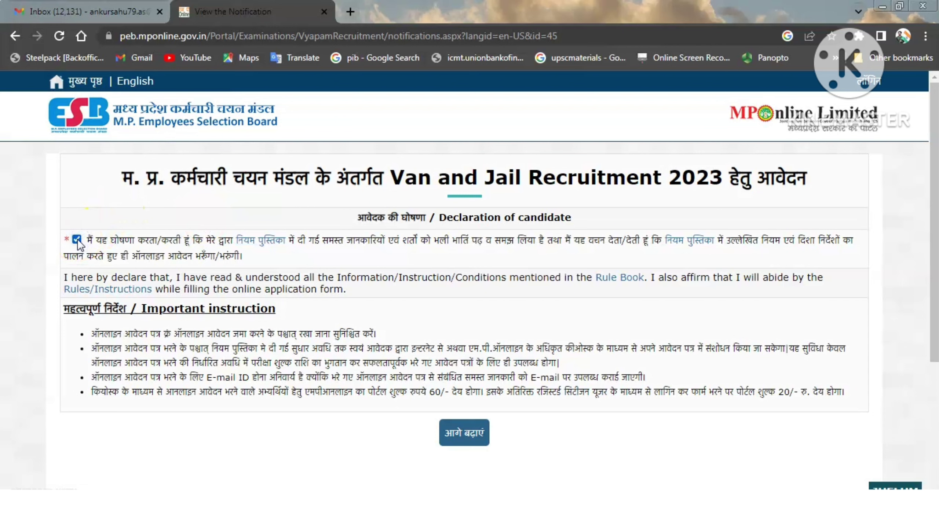
click(478, 437)
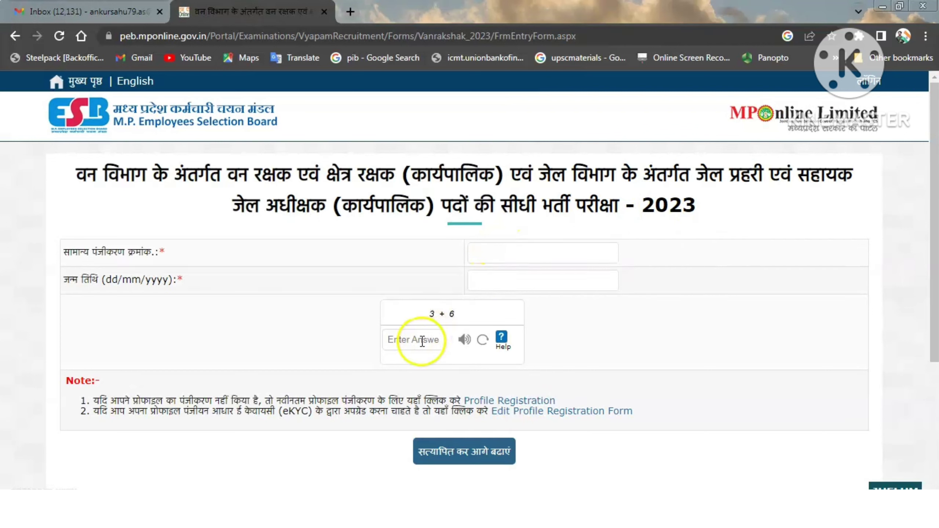
Step: Verify the candidate's profile registration and continue past the profile details to the application questions
click(482, 457)
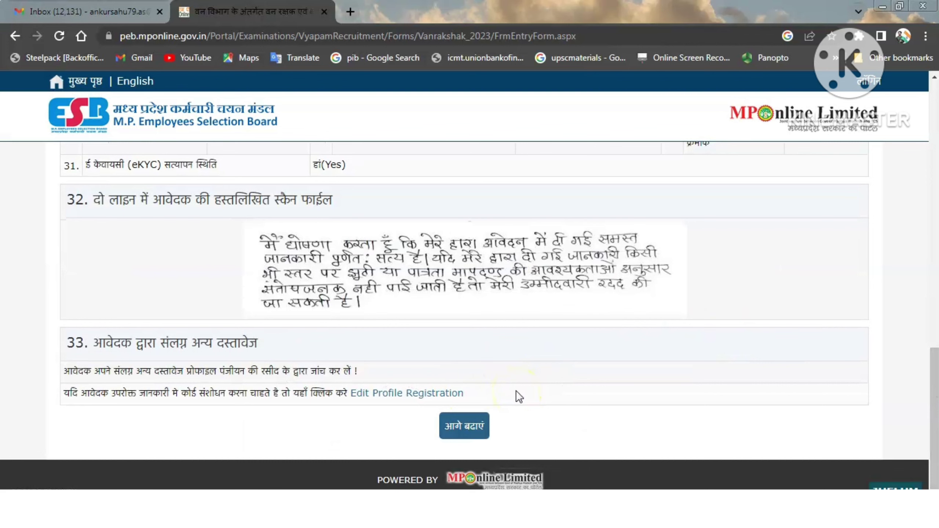
click(466, 428)
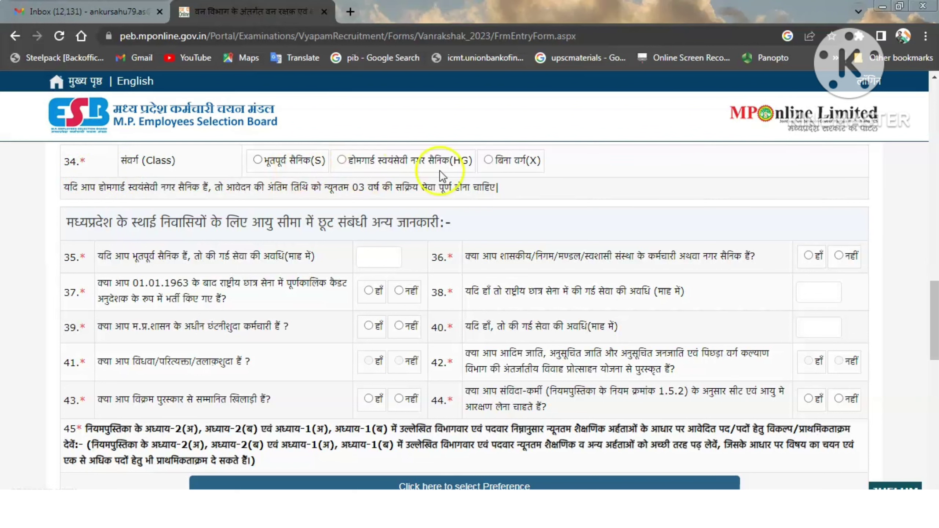
Step: Set the class in question 34 to बिना वर्ग(X) and answer नहीं to questions 36, 37, 39, 43 and 44
click(489, 161)
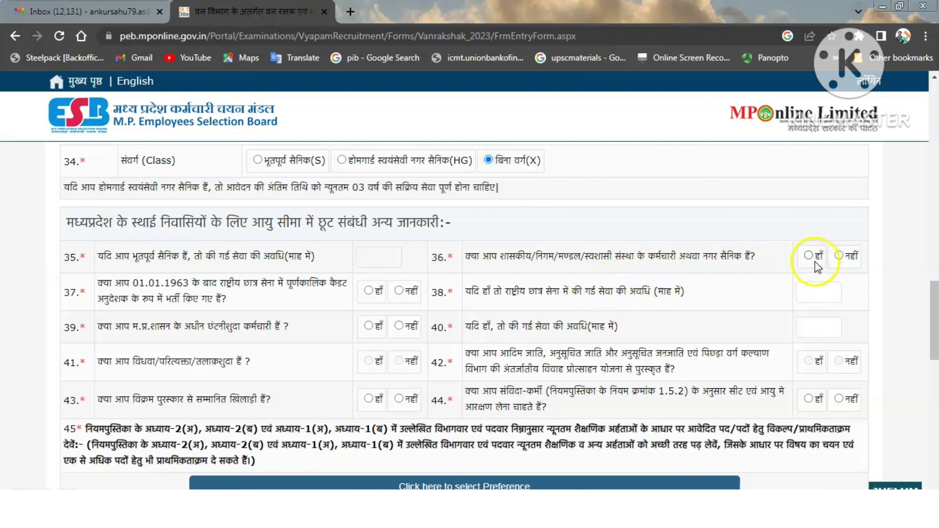
click(837, 257)
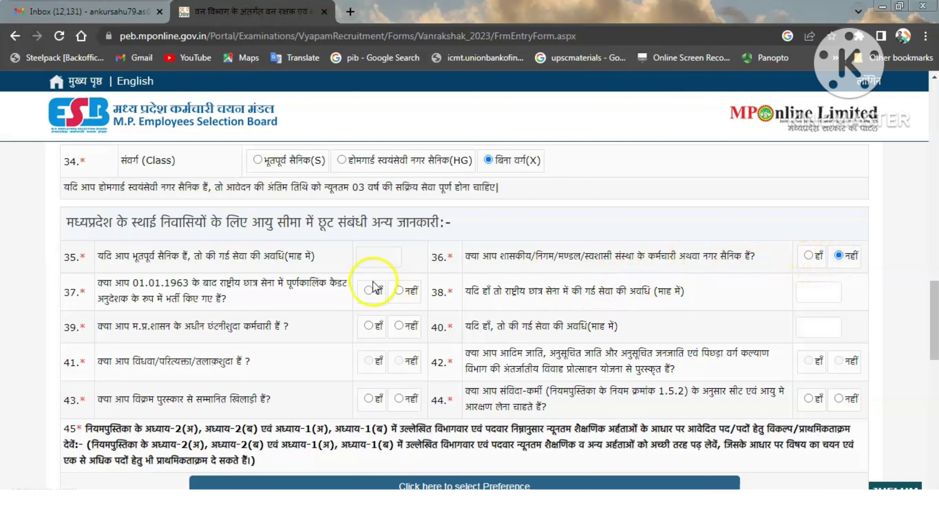
click(399, 291)
click(400, 325)
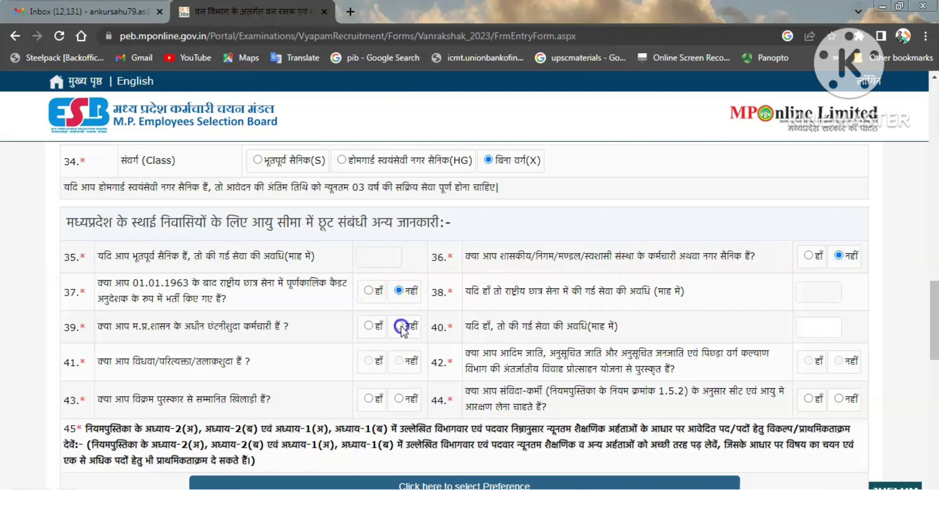
click(399, 399)
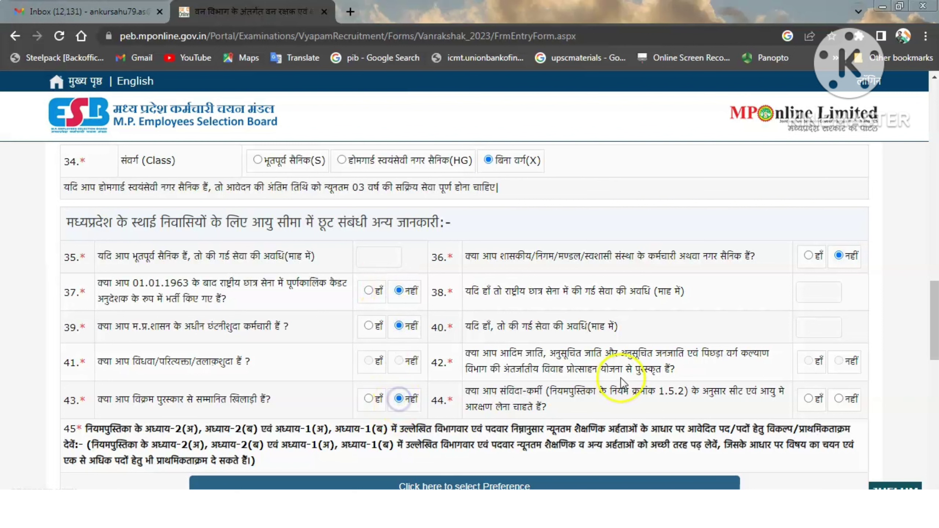
click(839, 399)
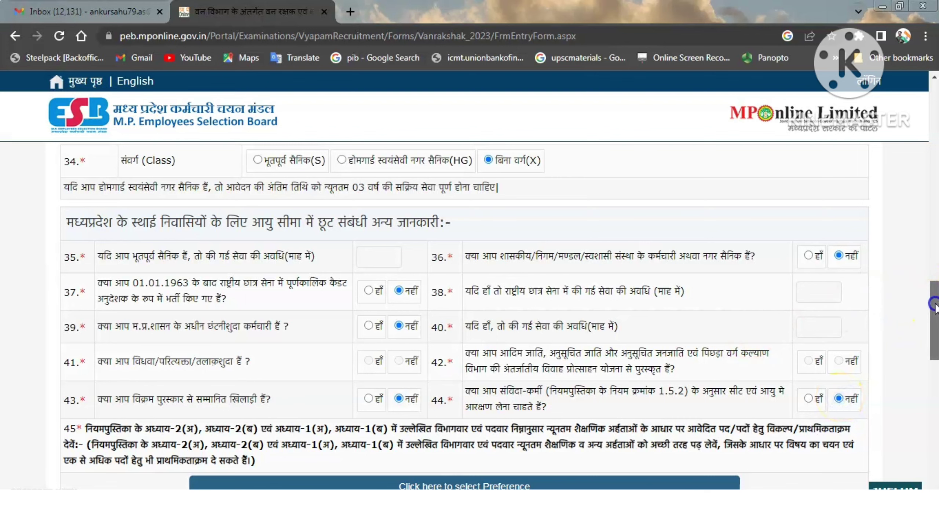
Step: Open the post preference list, confirm eligibility for वनरक्षक (बालाघाट) and select post 01
drag(936, 310, 937, 339)
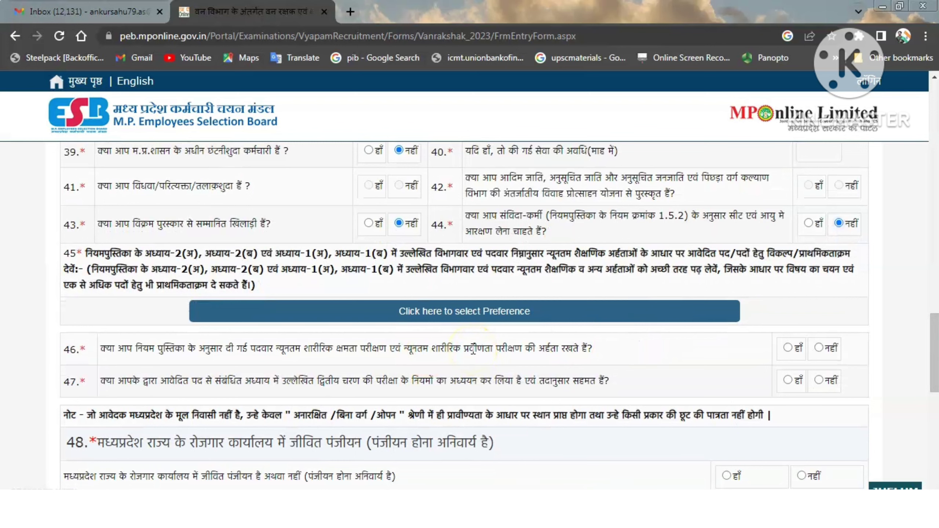
click(503, 310)
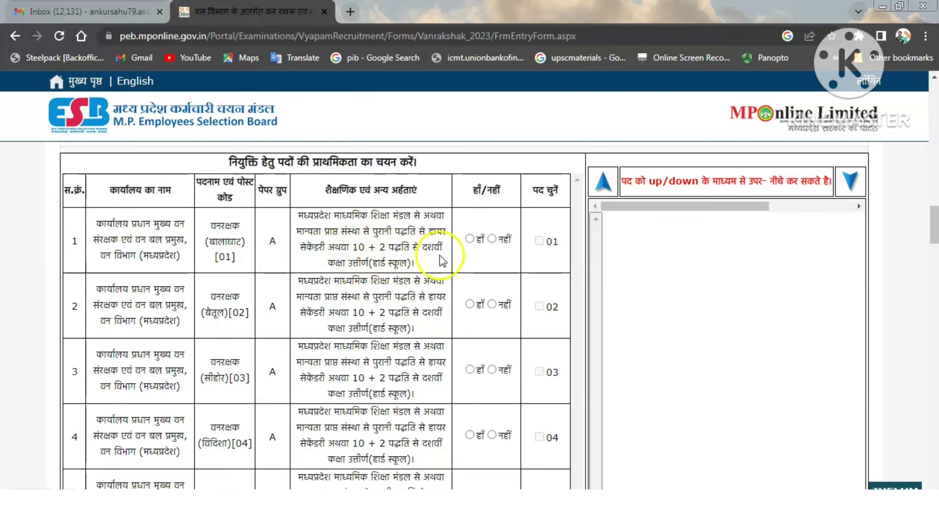
click(468, 238)
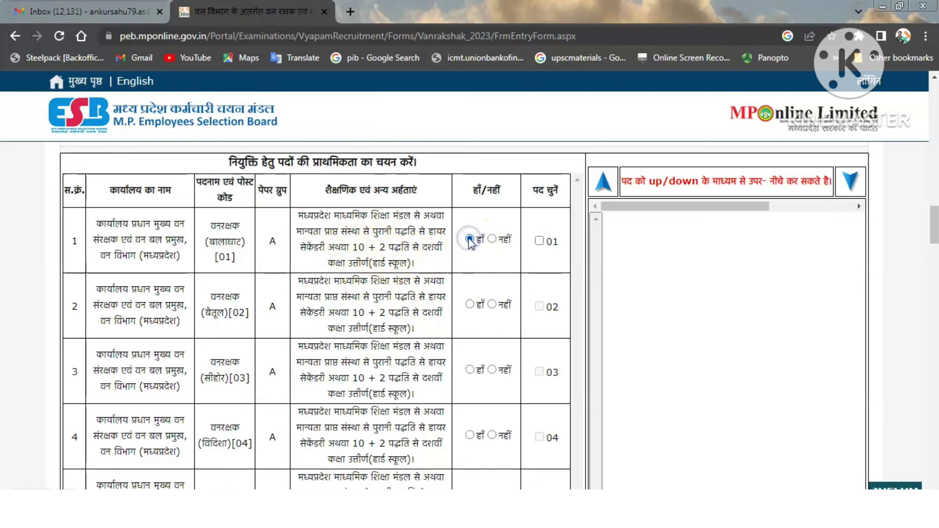
click(538, 241)
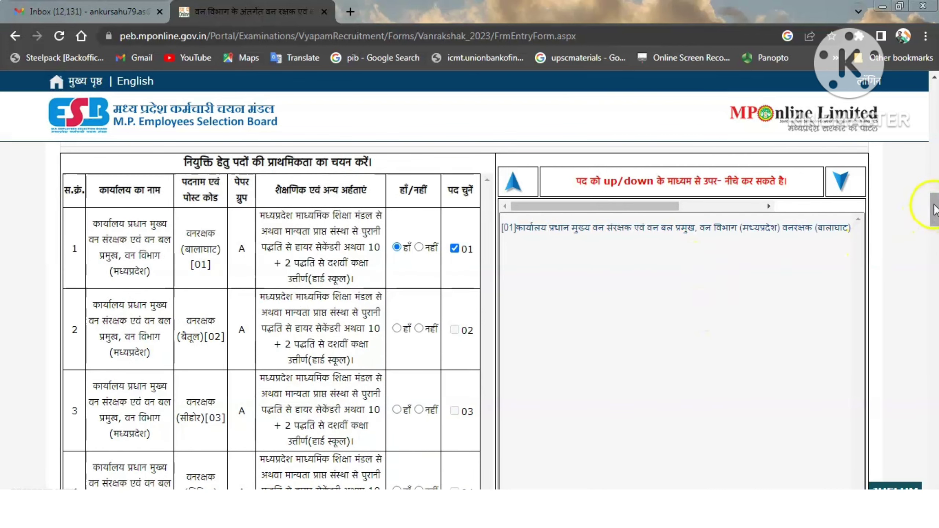
Step: Confirm eligibility for क्षेत्ररक्षक under मध्य प्रदेश राज्य वन विकास निगम लिमिटेड and add post 38 to the preferences
drag(934, 207, 935, 416)
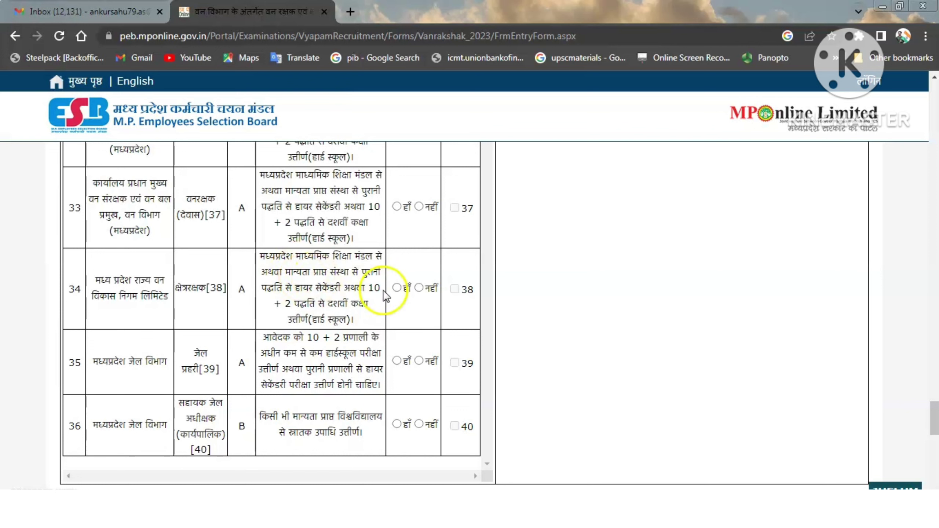
click(396, 289)
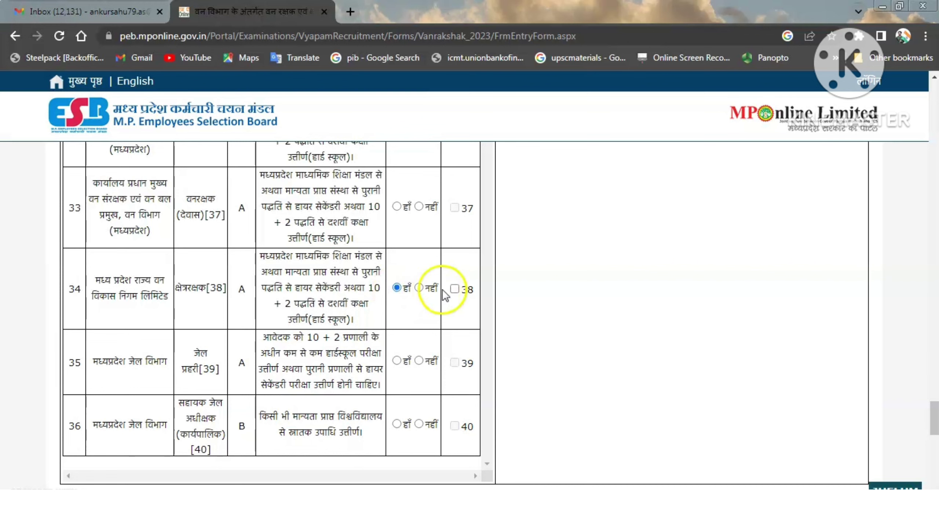
click(455, 289)
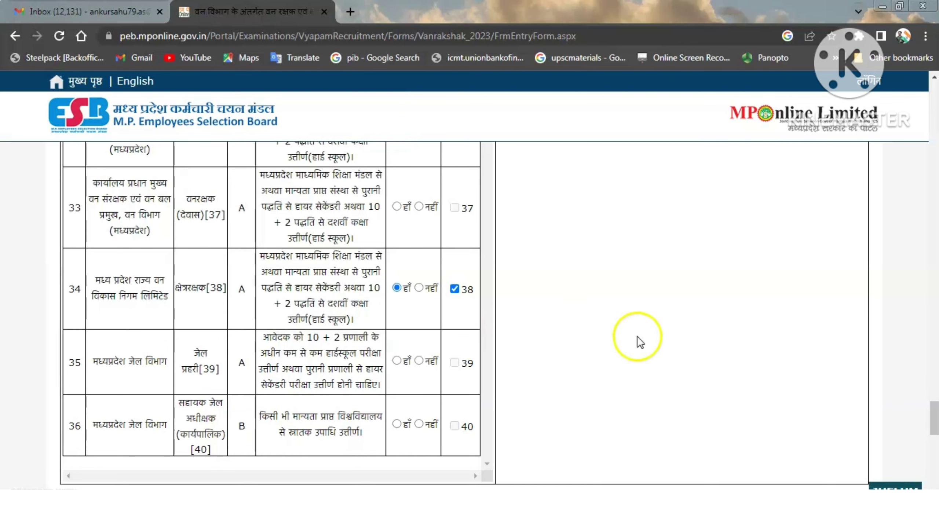
Step: Answer हाँ to question 46 on physical test eligibility and question 47 on the second-stage exam rules
drag(934, 408, 935, 430)
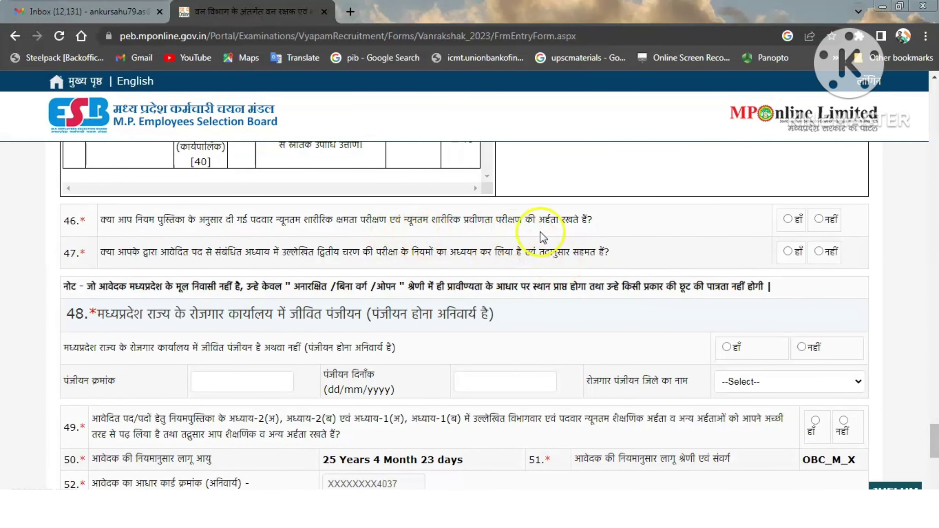
click(791, 220)
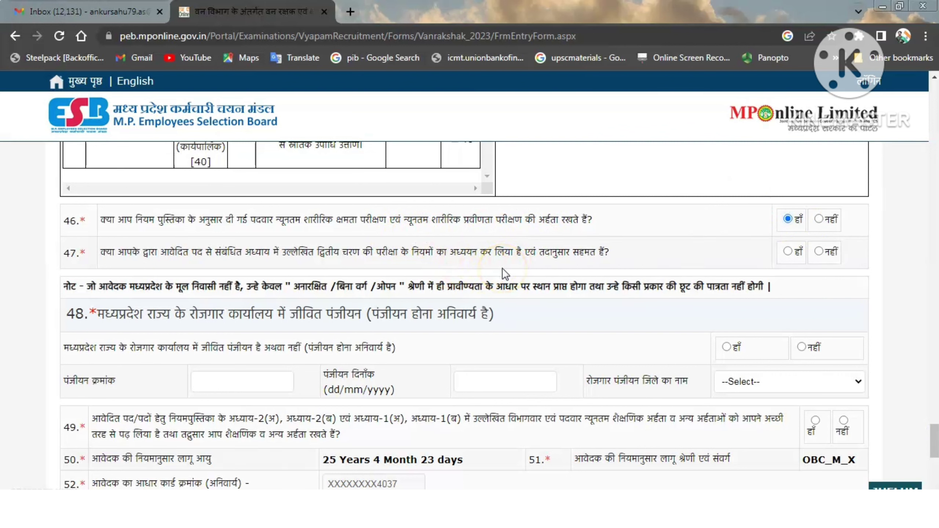
click(787, 251)
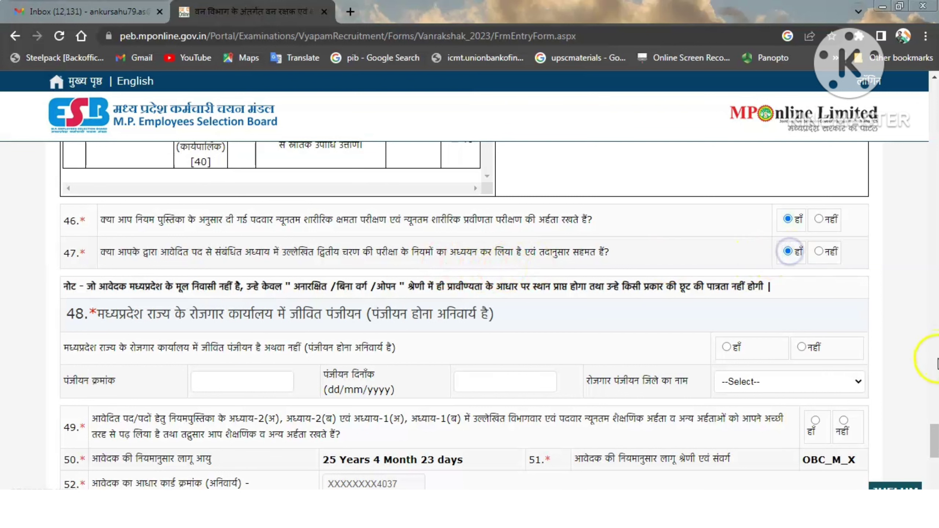
Step: Declare a live employment exchange registration in JABALPUR district and answer हाँ to question 49 on the required qualifications
drag(934, 425, 935, 437)
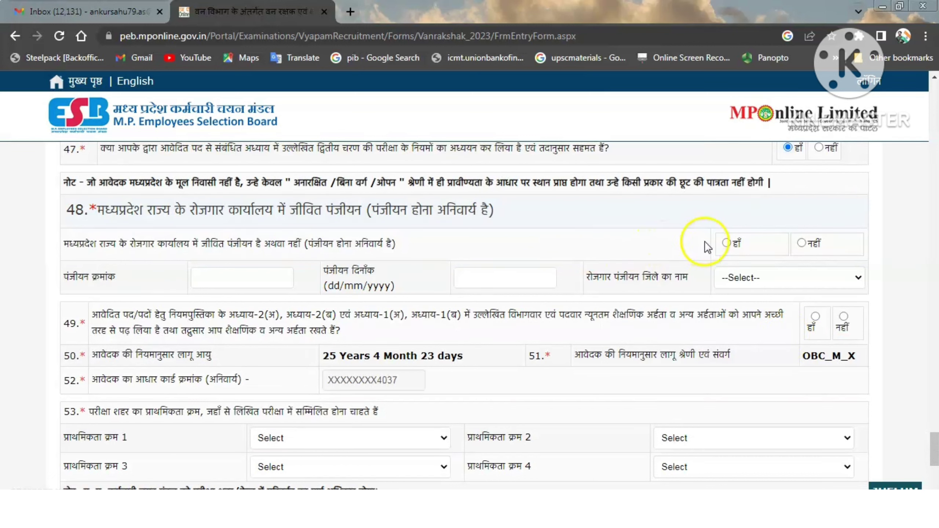
click(726, 244)
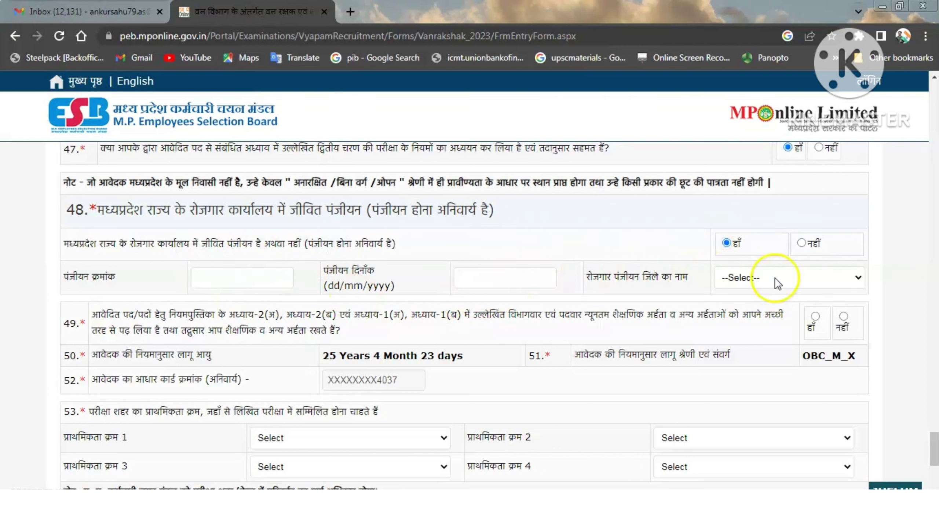
click(799, 278)
key(j)
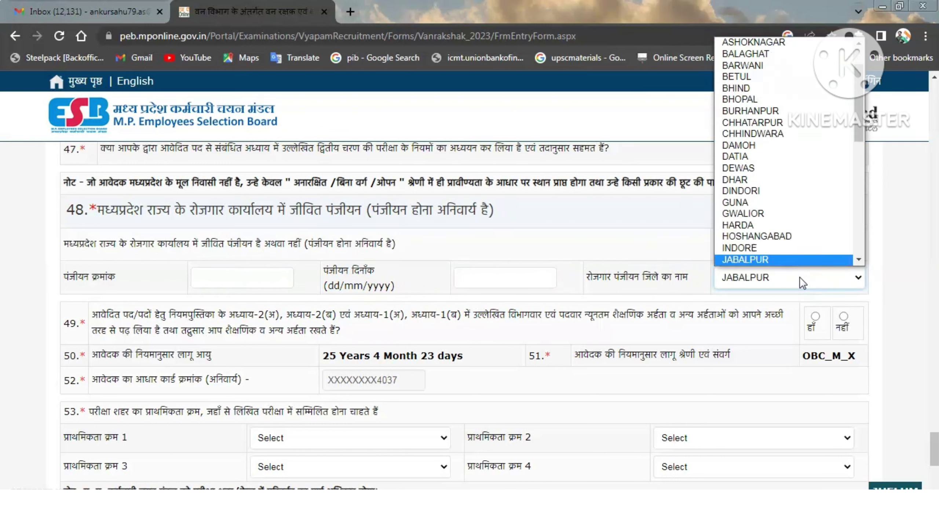
click(509, 330)
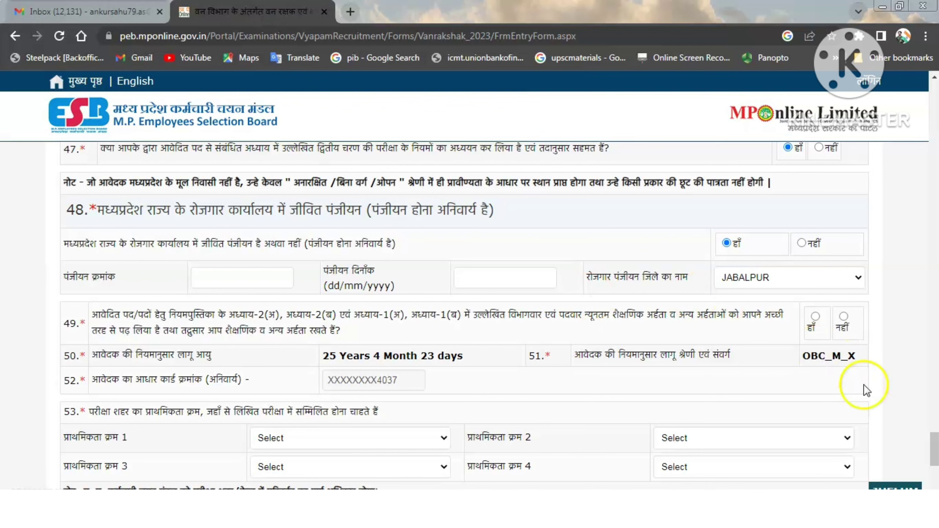
scroll(934, 450, down, 3)
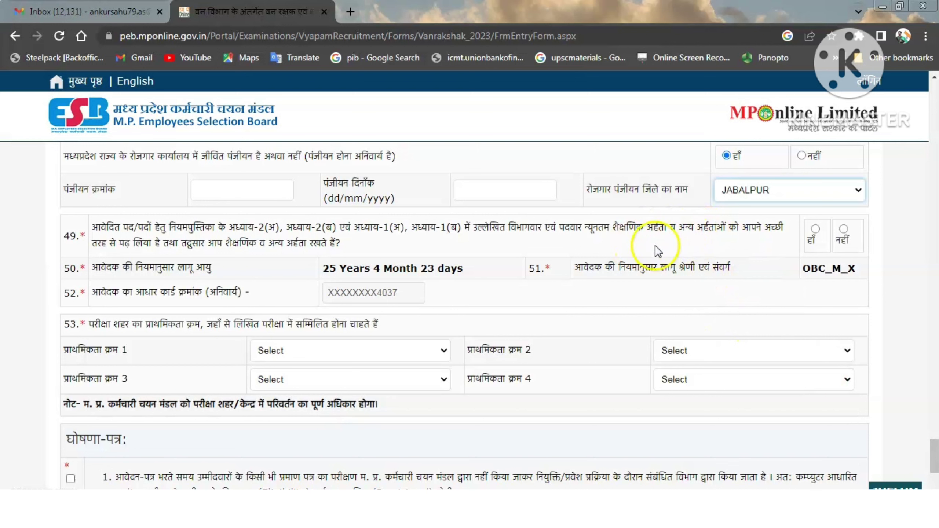
click(815, 230)
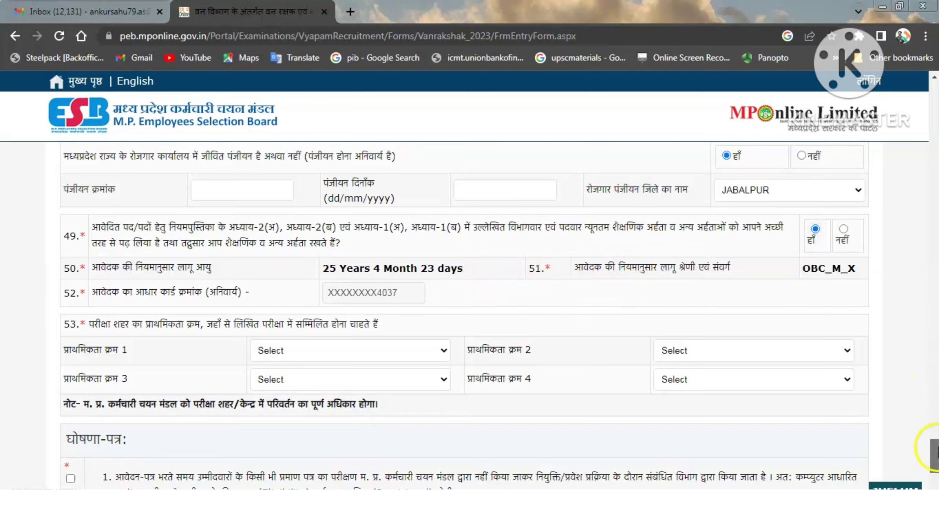
Step: Set the exam city preferences 1 to 4 to Jabalpur, Chhindwara, Mandsaur and Khandwa
drag(933, 451, 933, 467)
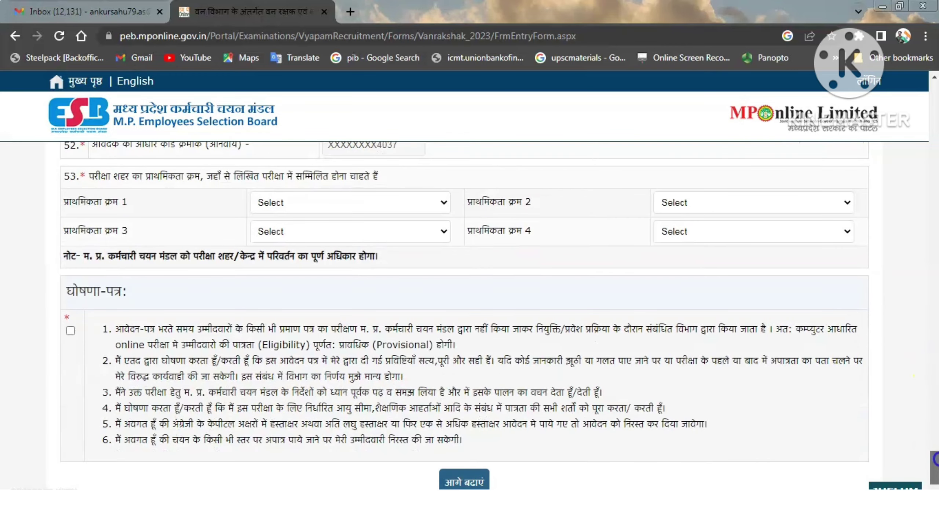
click(401, 211)
key(j)
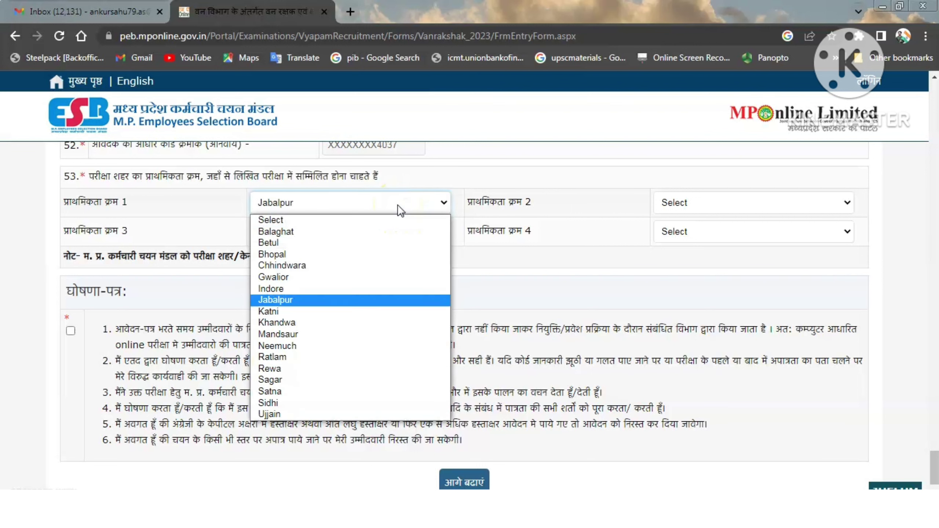
click(401, 211)
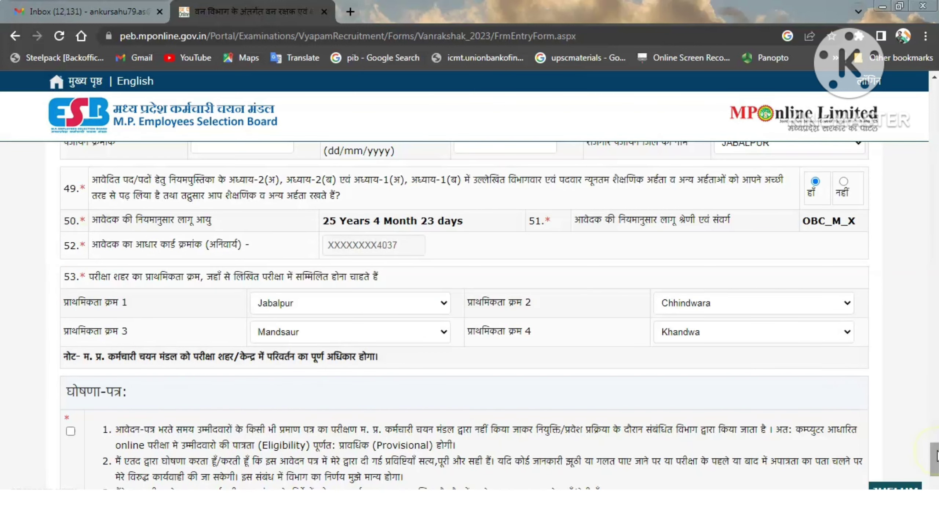
Step: Accept the घोषणा-पत्र declaration and submit the completed application form
scroll(937, 456, down, 4)
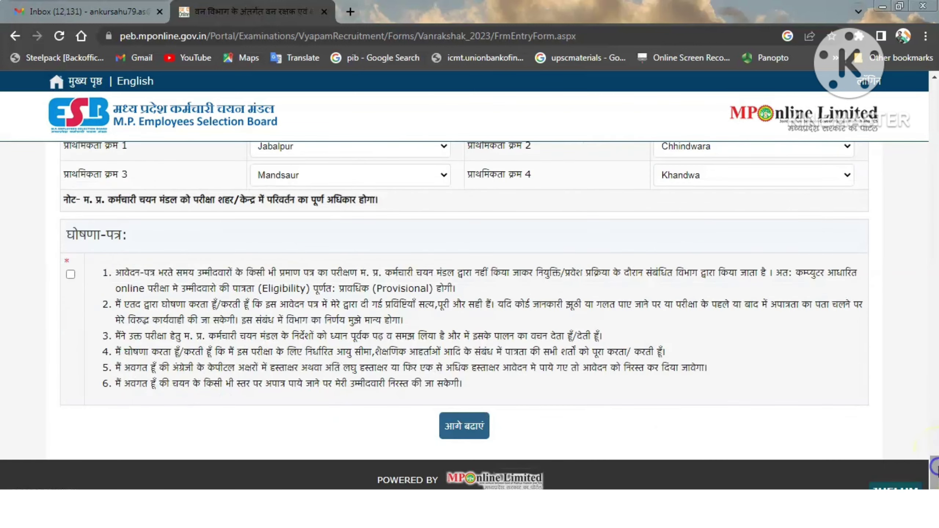
click(69, 275)
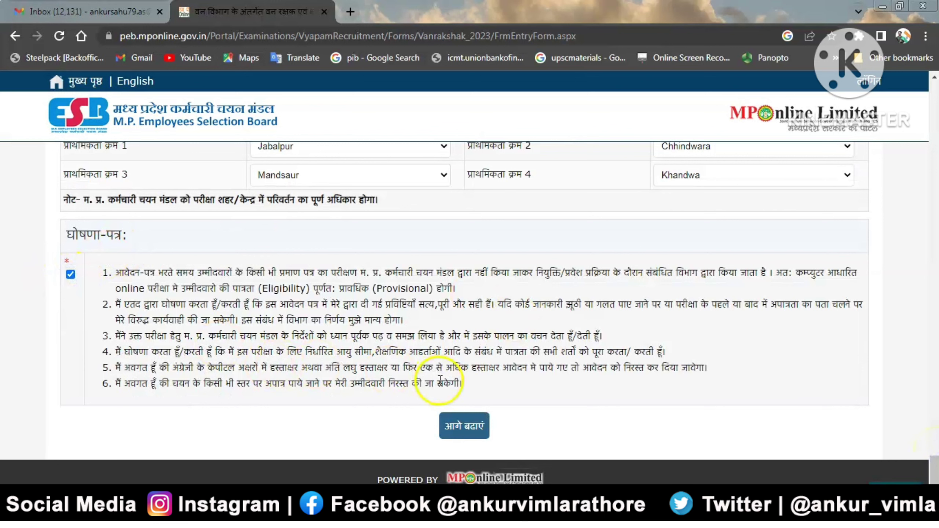
click(482, 420)
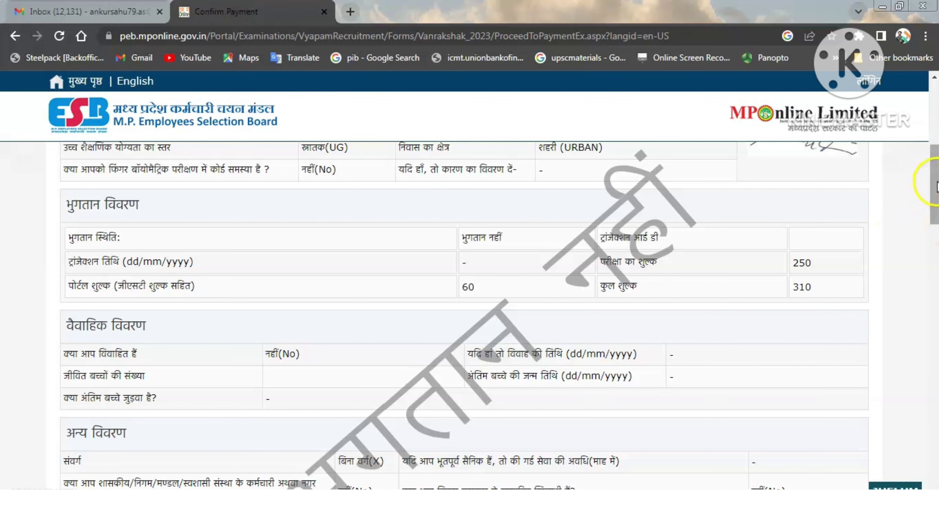
Step: Review the unpaid application summary, proceed to payment and look through the available payment options
drag(936, 183, 928, 438)
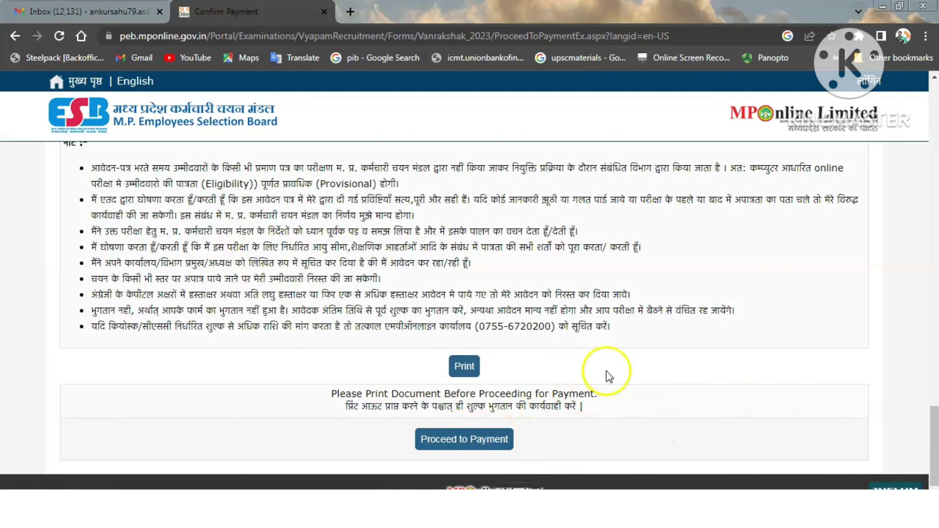
scroll(478, 374, down, 1)
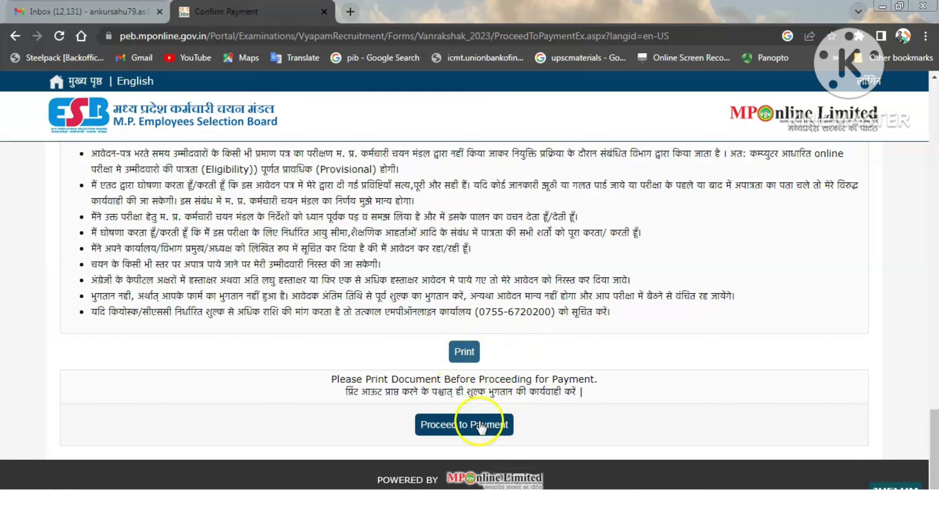
click(478, 425)
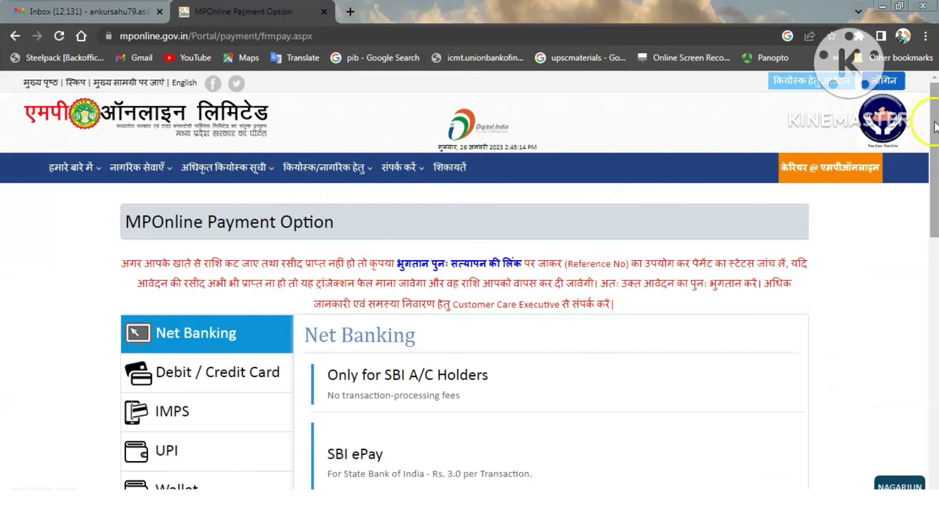
drag(934, 126, 936, 173)
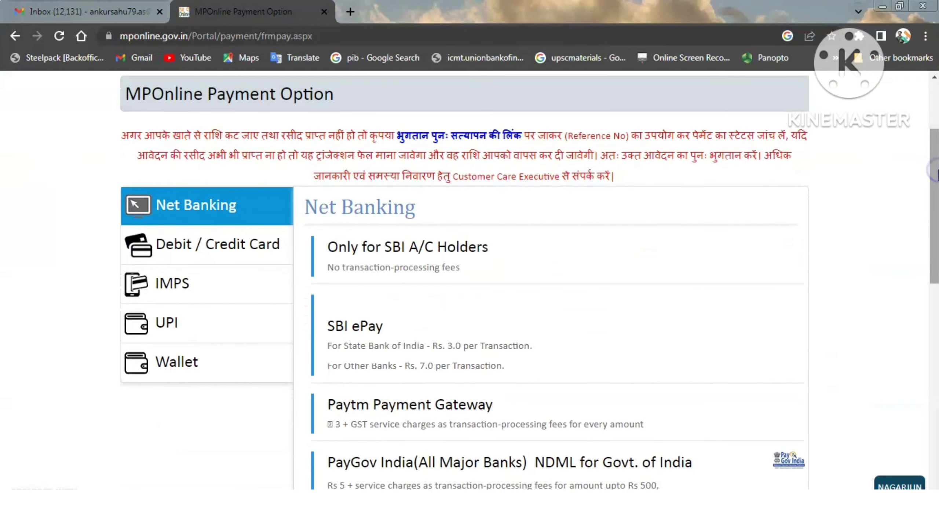